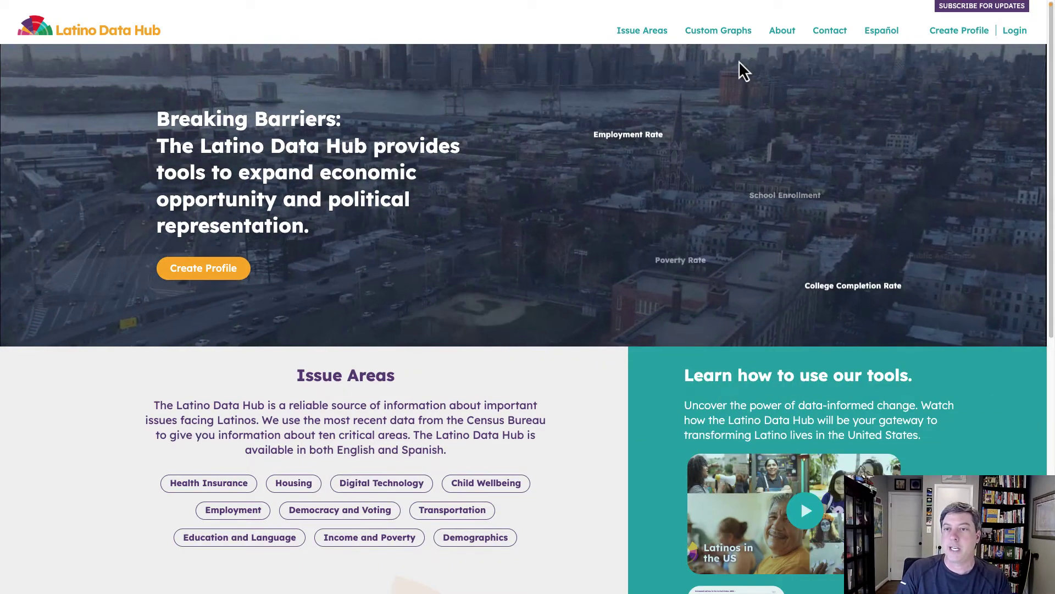
Add a custom bar graph and set its indicator to Children Uninsured under Child Wellbeing.
left_click(720, 32)
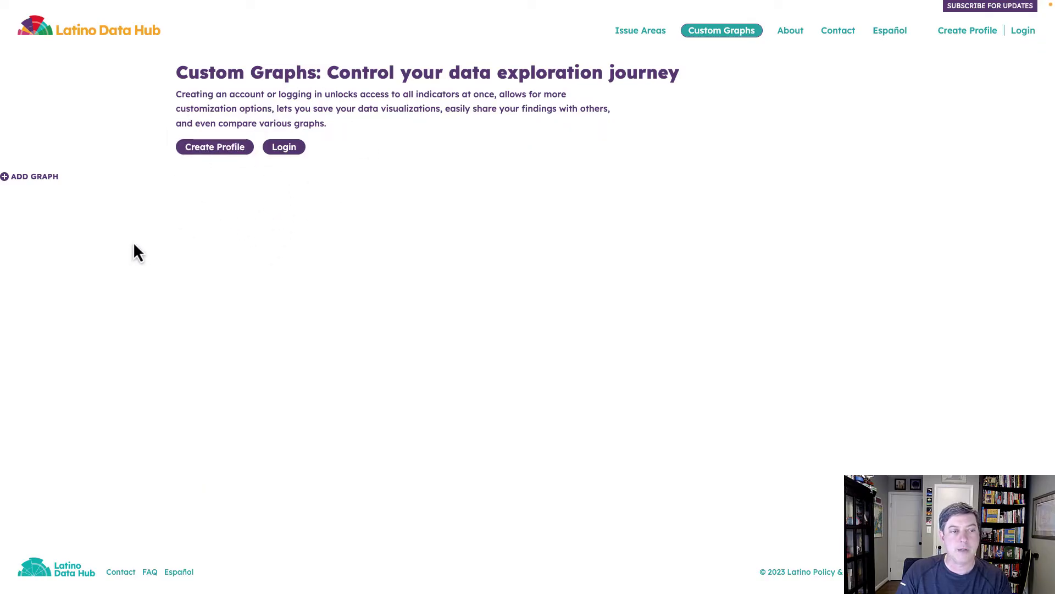
left_click(40, 178)
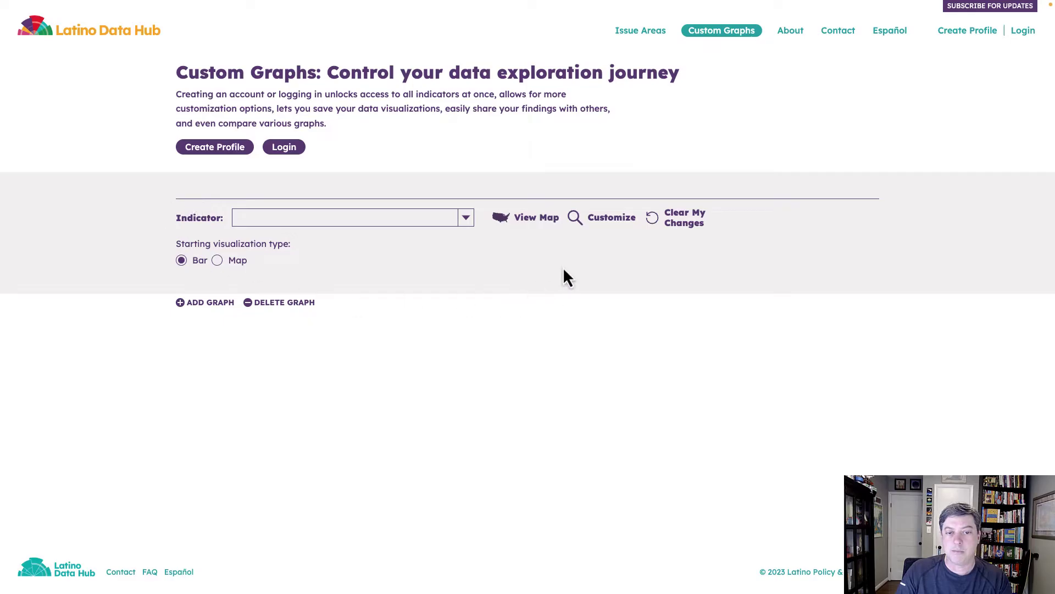
left_click(468, 221)
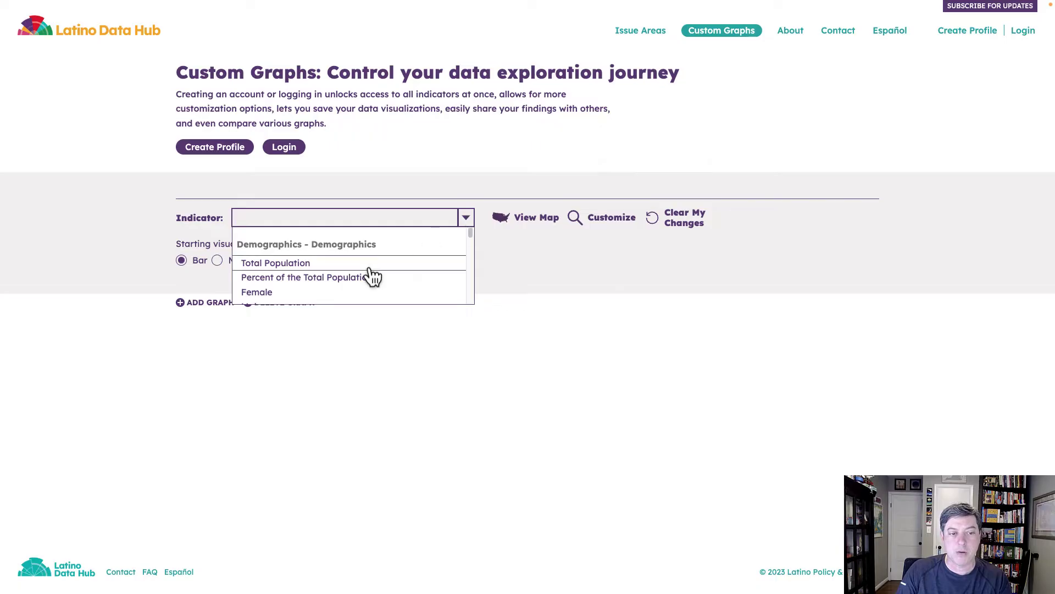
scroll(370, 275, "down", 2)
scroll(371, 277, "down", 10)
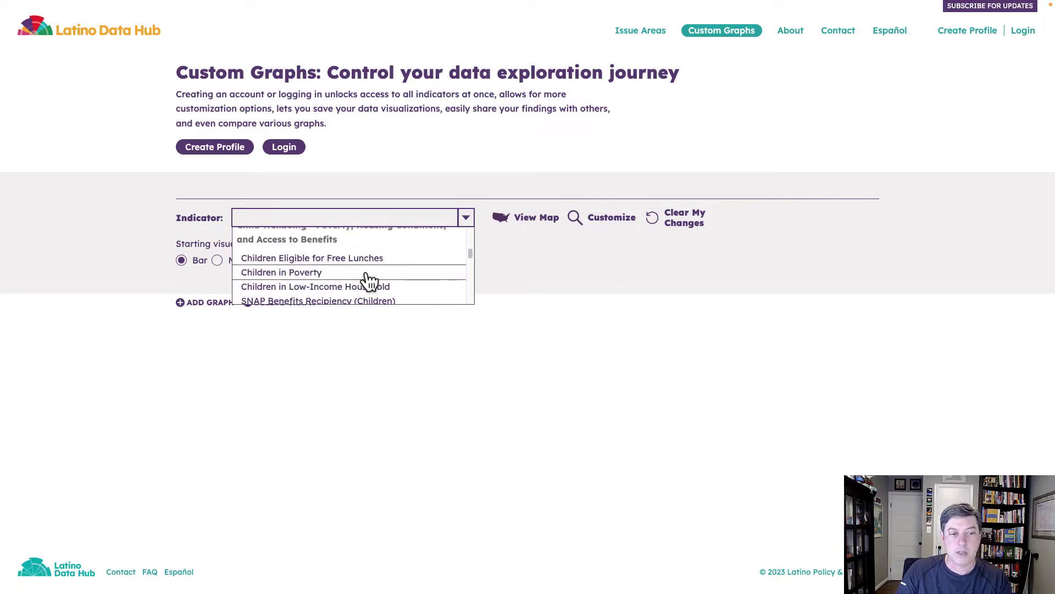
scroll(370, 281, "down", 6)
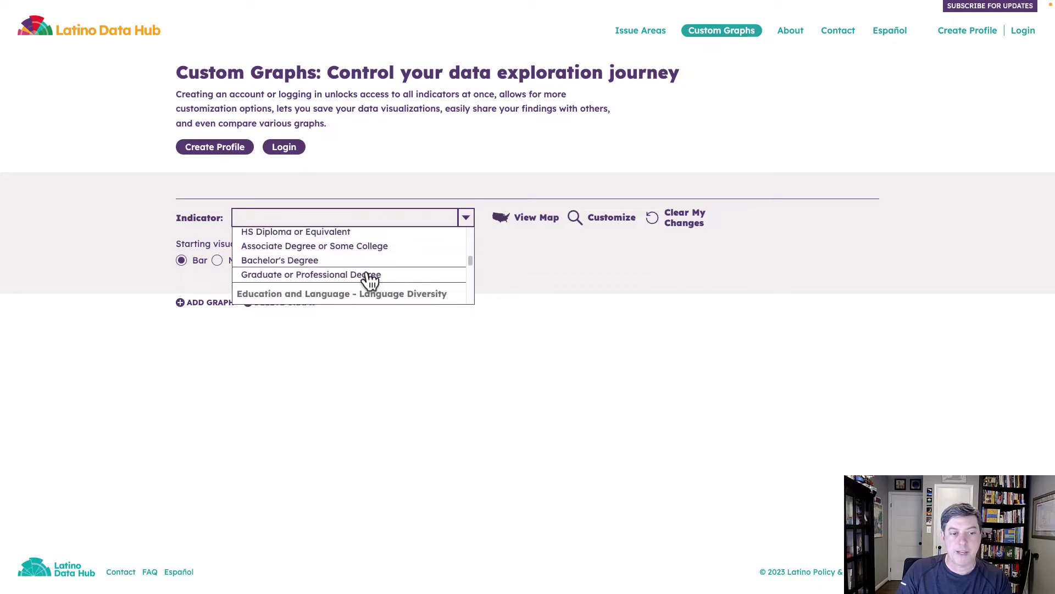
scroll(367, 275, "up", 2)
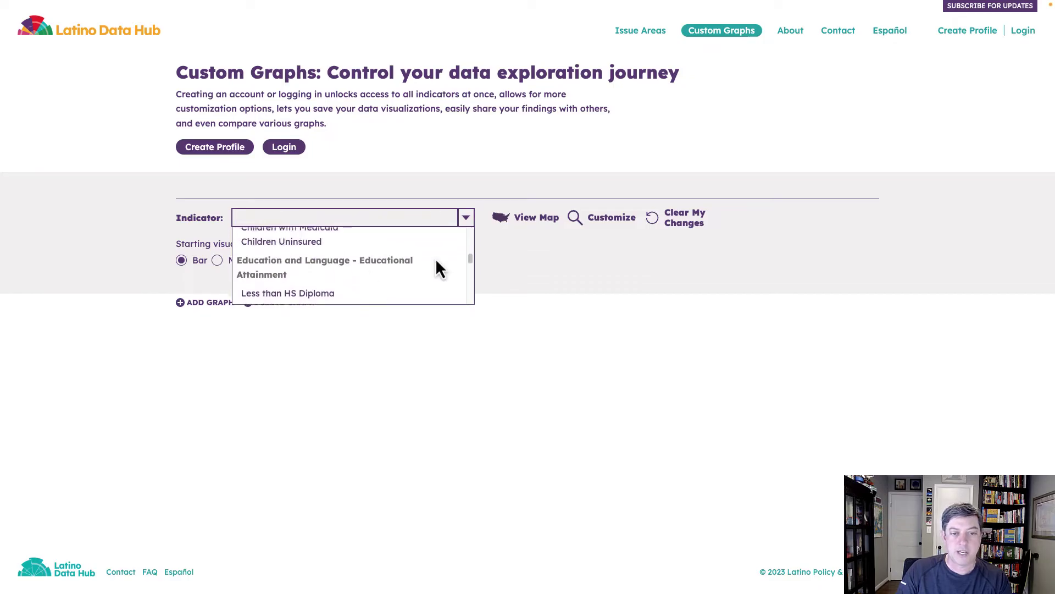
scroll(242, 297, "down", 1)
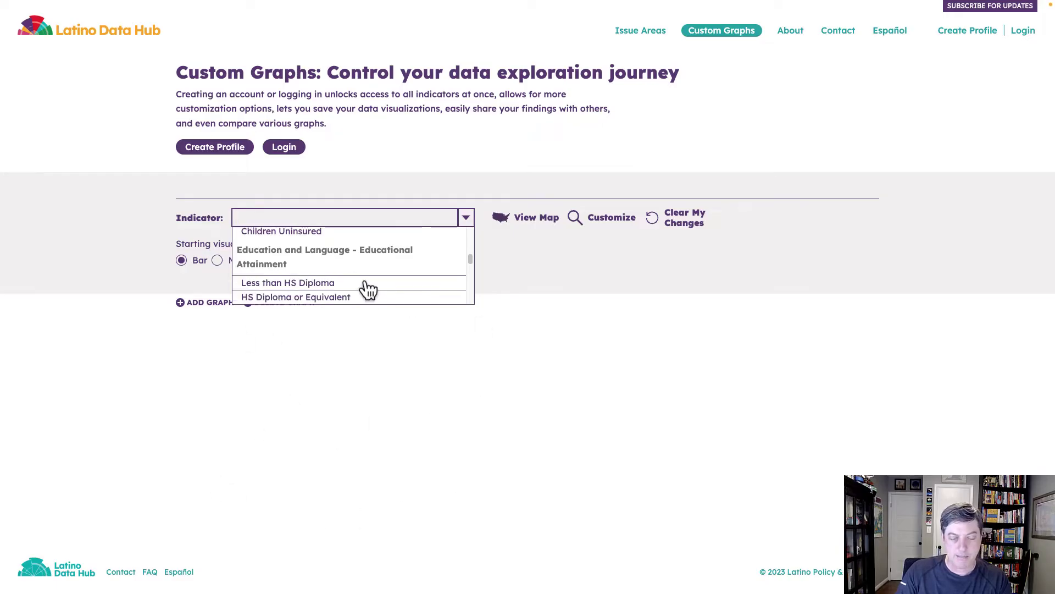
scroll(350, 272, "up", 1)
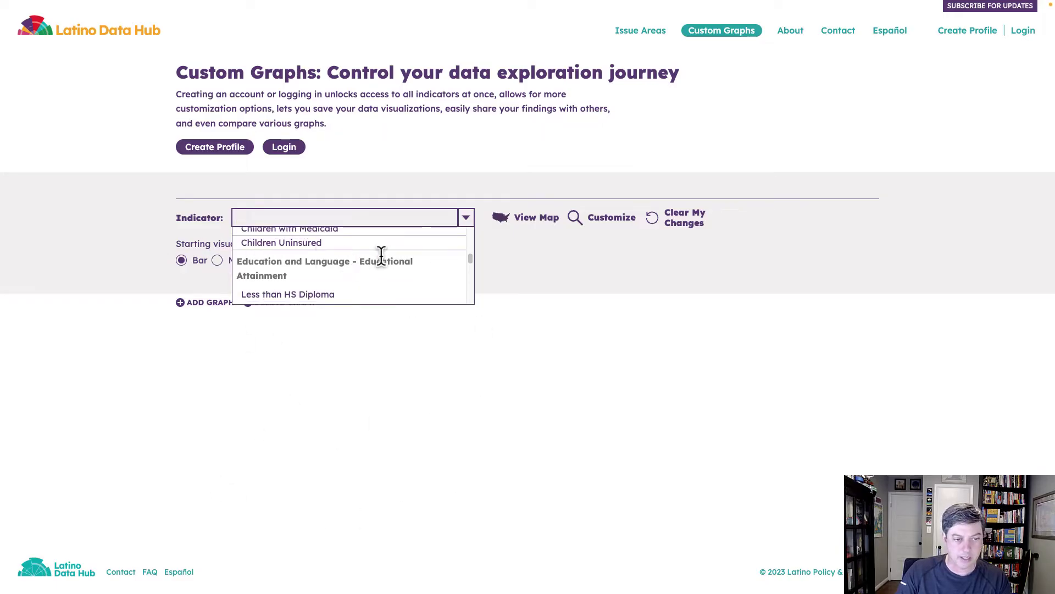
scroll(384, 258, "up", 2)
left_click(303, 257)
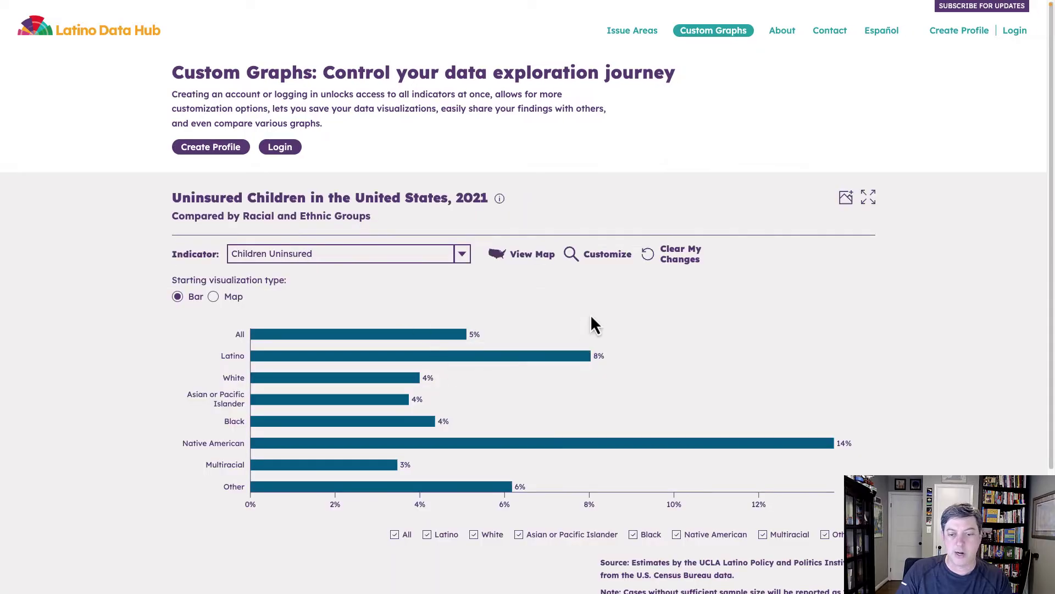
Expand the data table beneath the Uninsured Children in the United States bar graph.
scroll(133, 286, "down", 2)
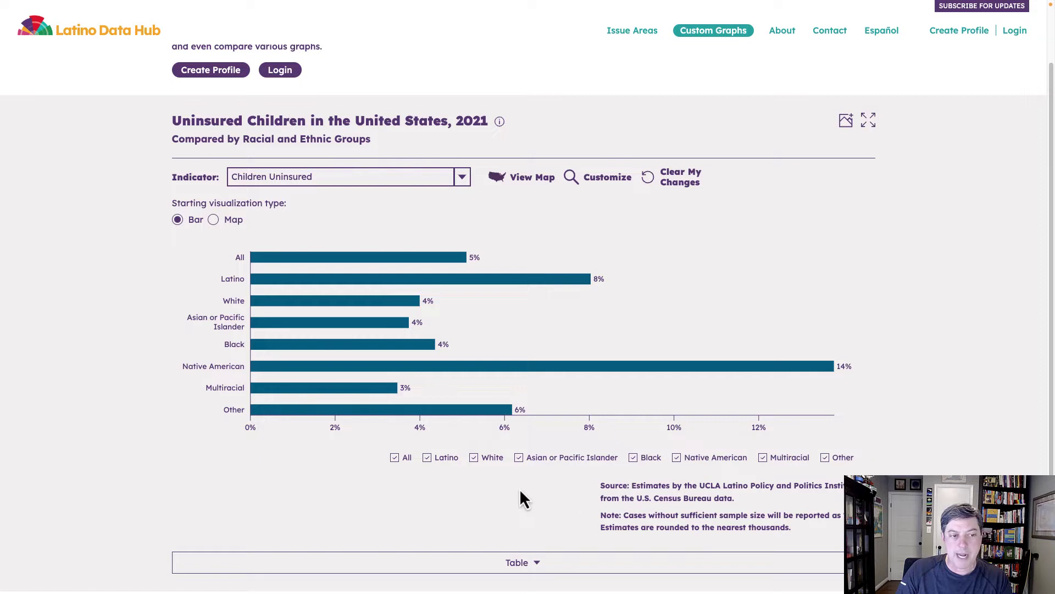
scroll(523, 487, "down", 1)
scroll(525, 494, "down", 1)
left_click(544, 501)
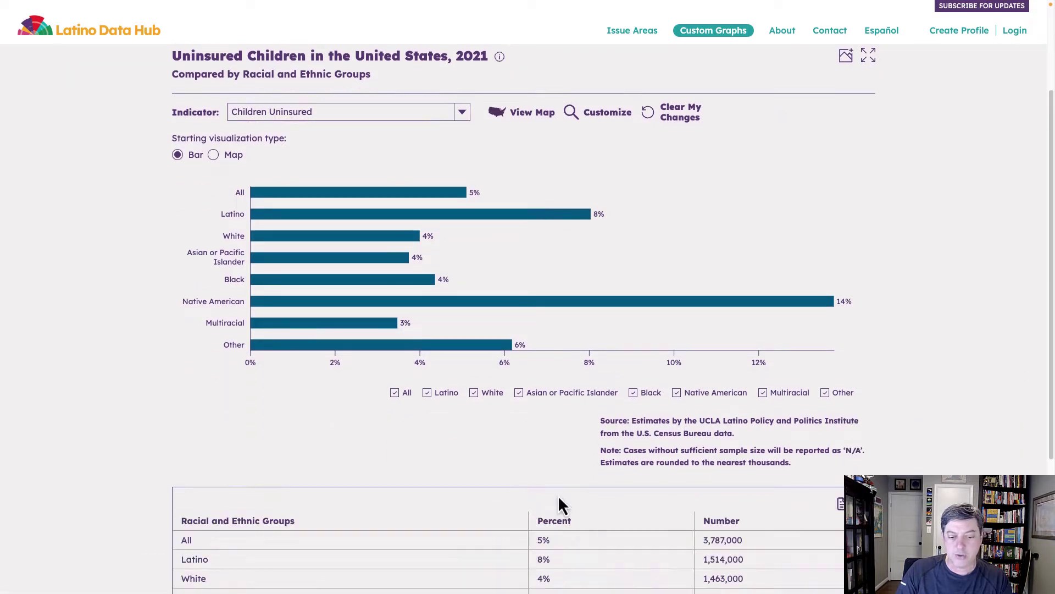
scroll(565, 498, "down", 3)
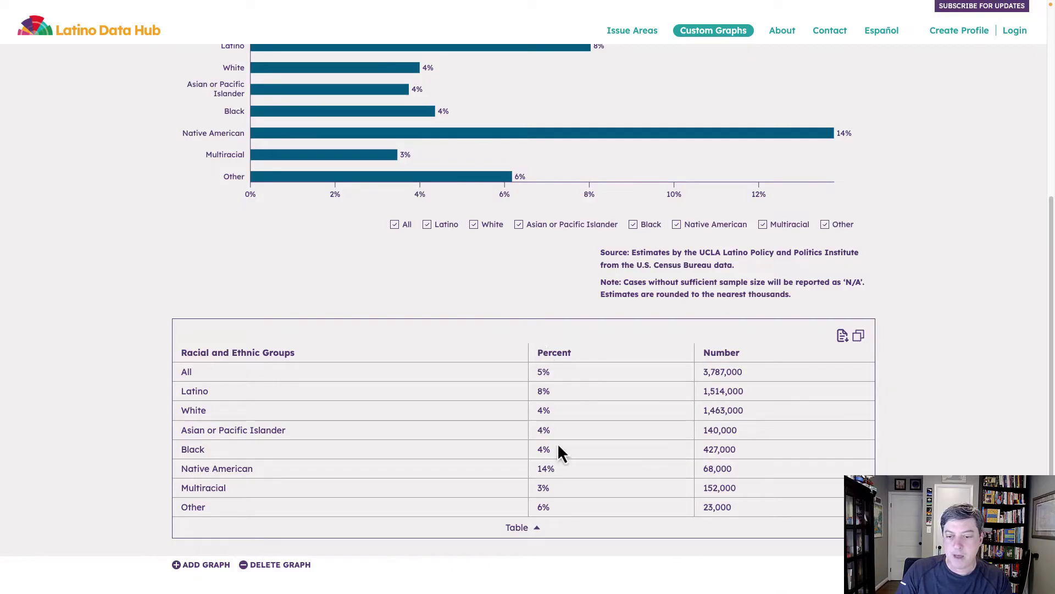
Compare the uninsured children counts for the Native American and Latino rows, and highlight the Native American percentage in the table.
left_click_drag(705, 372, 734, 431)
left_click(732, 412)
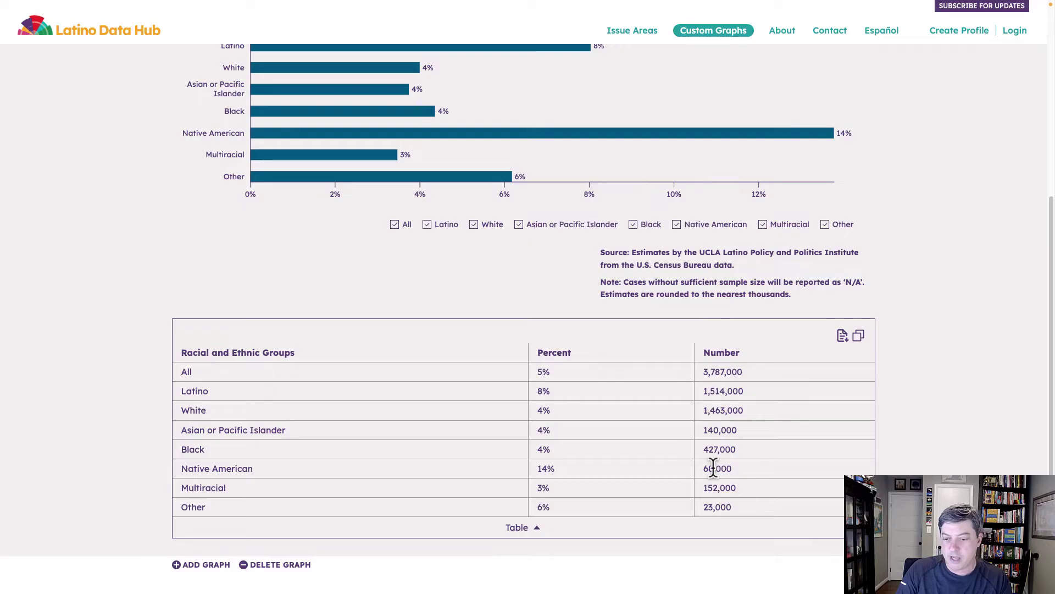
left_click_drag(706, 469, 731, 480)
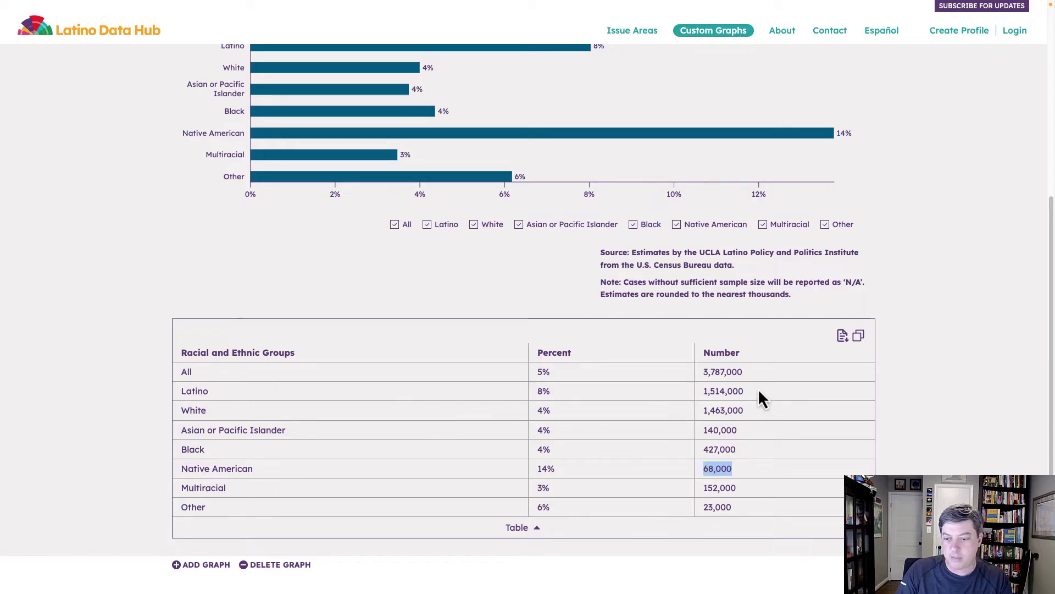
left_click_drag(708, 392, 746, 392)
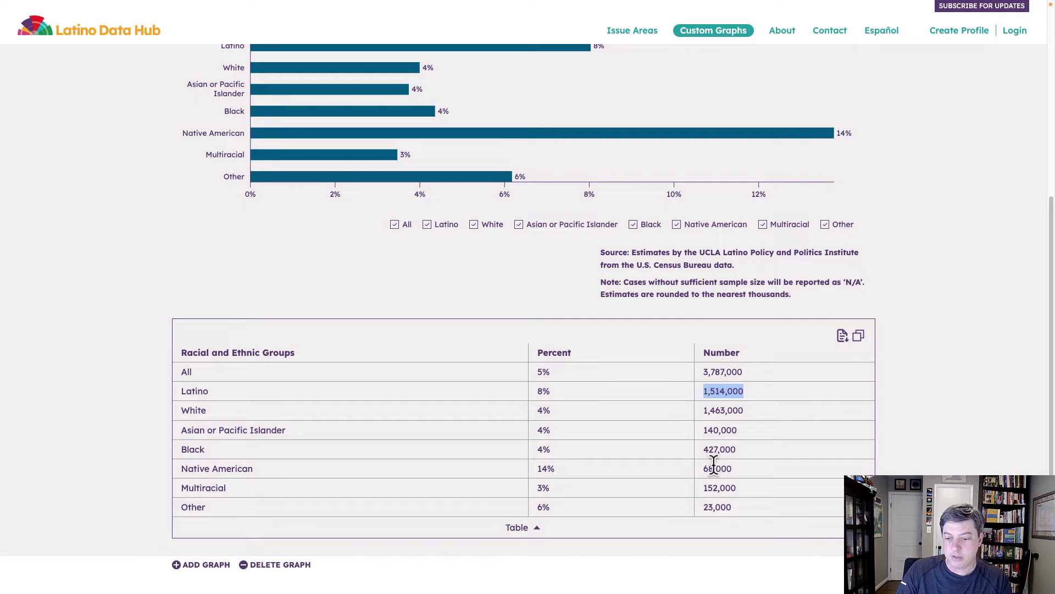
left_click_drag(568, 480, 532, 469)
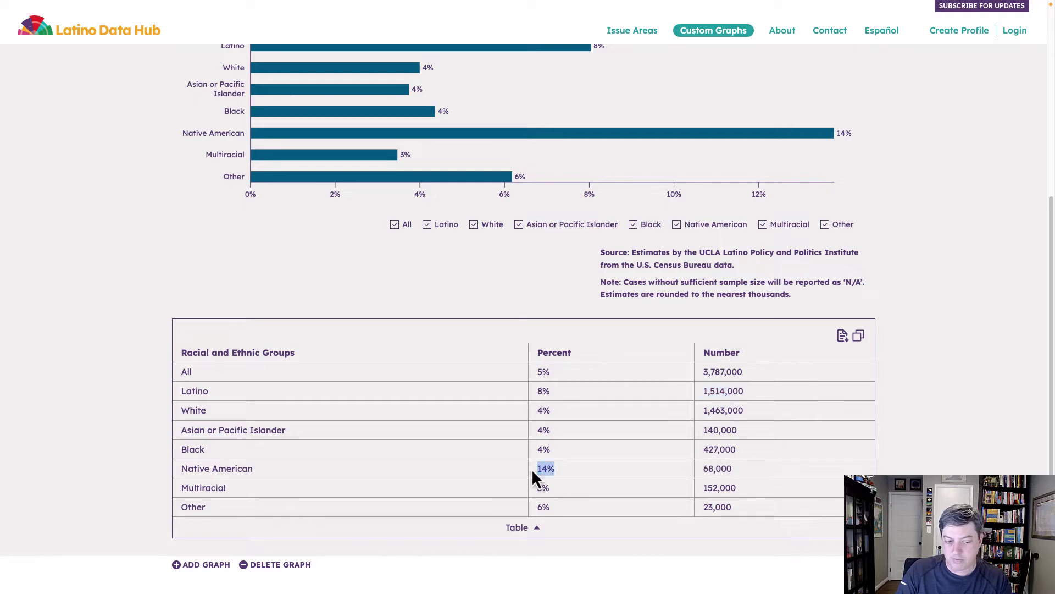
left_click(734, 401)
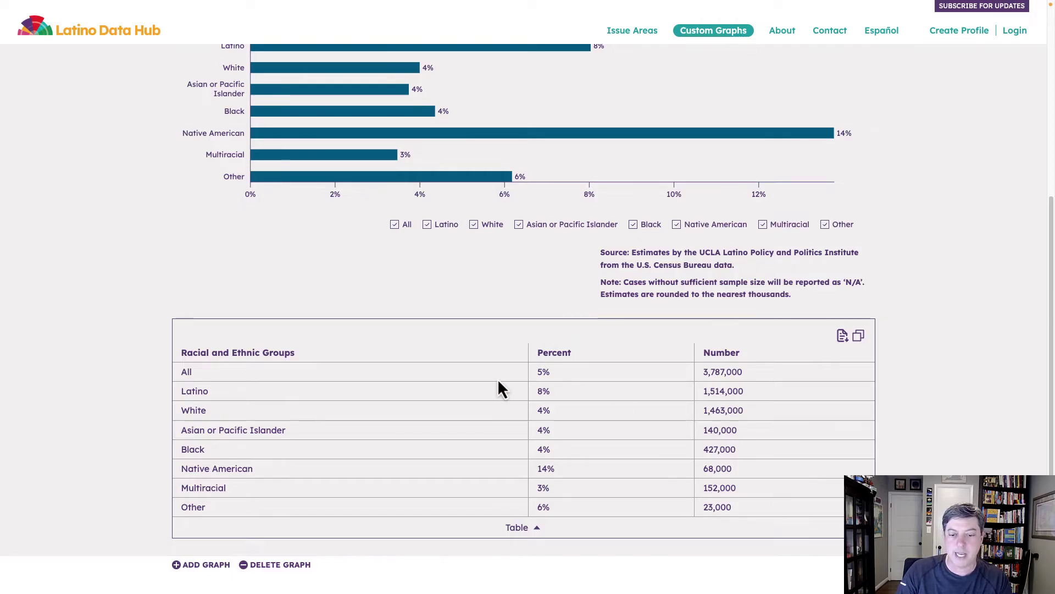
Examine the racial and ethnic group bars in the graph, including the detail for Asian or Pacific Islander children.
scroll(506, 379, "up", 5)
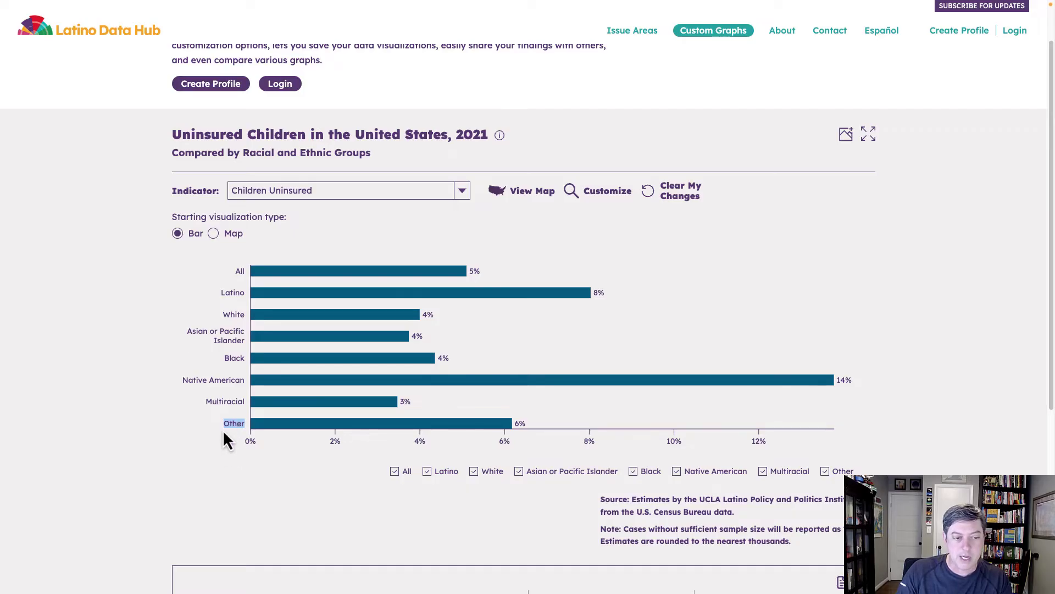
double_click(224, 291)
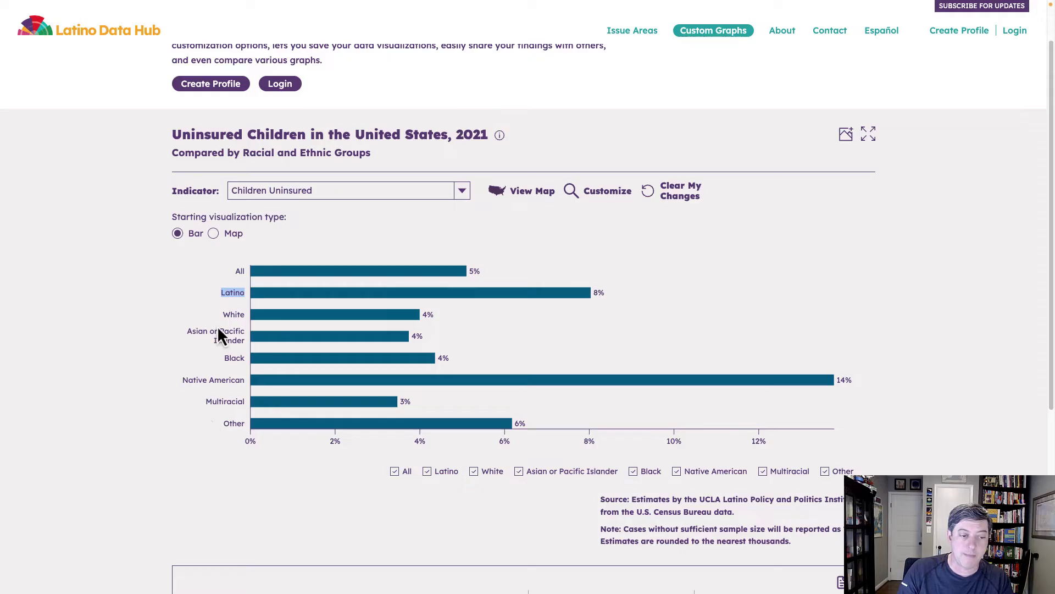
mouse_move(297, 336)
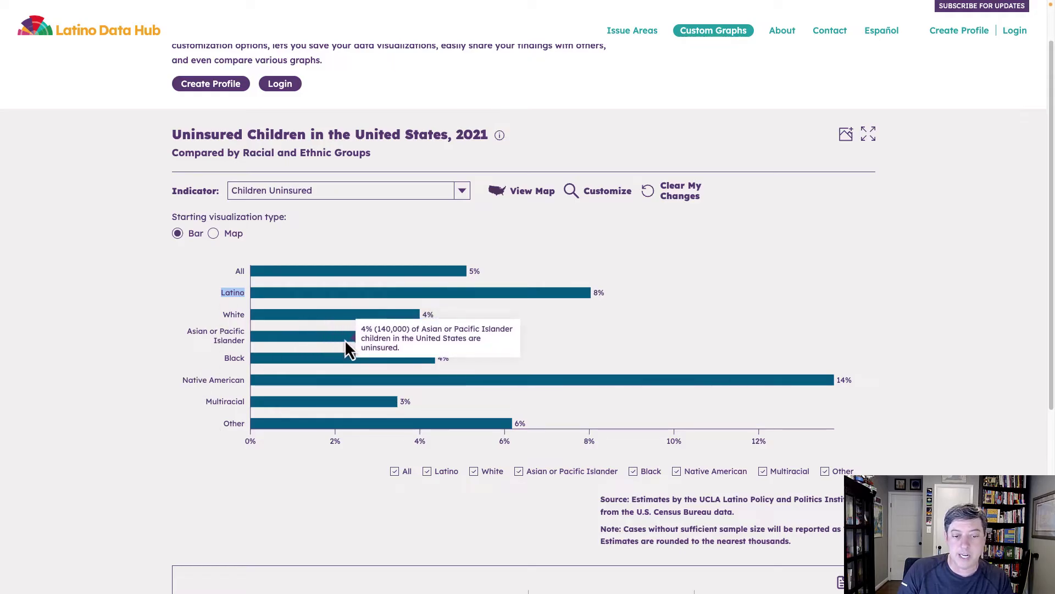
mouse_move(341, 377)
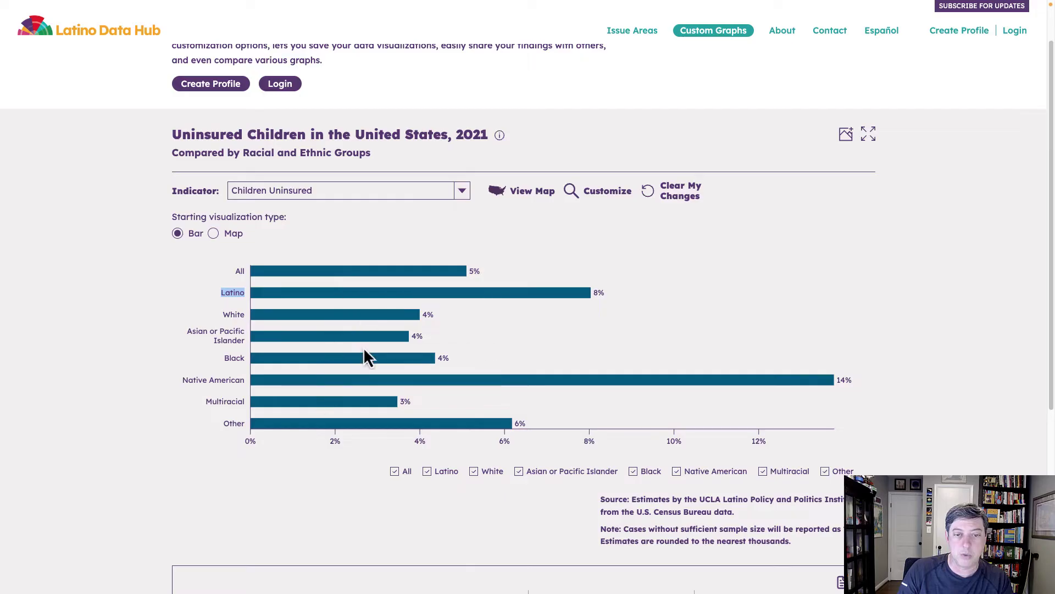
Switch the Children Uninsured graph to the map view and review the full state ranking list.
left_click(528, 197)
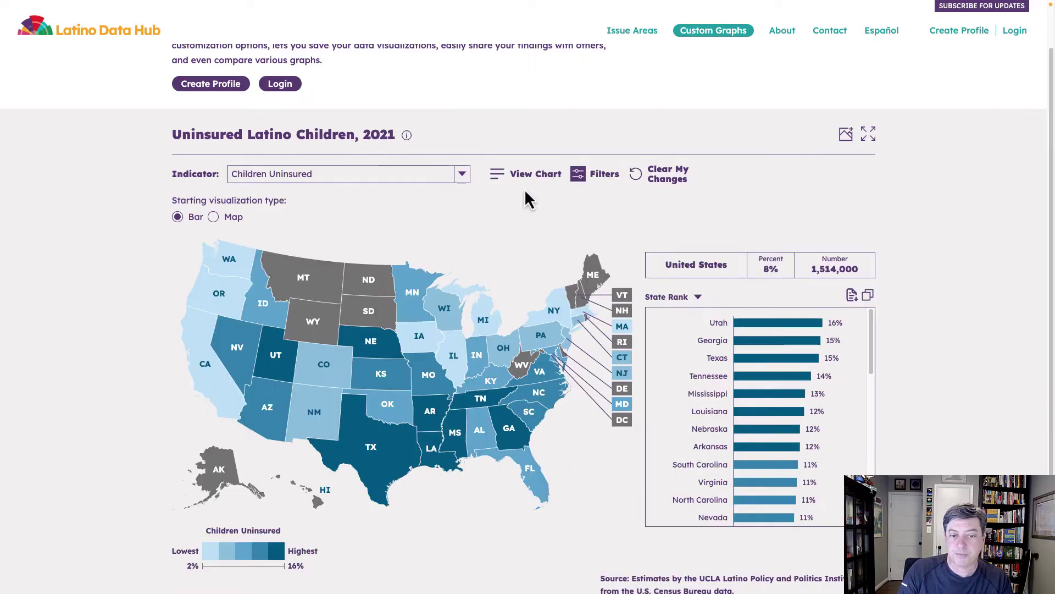
scroll(115, 368, "down", 1)
scroll(110, 370, "down", 1)
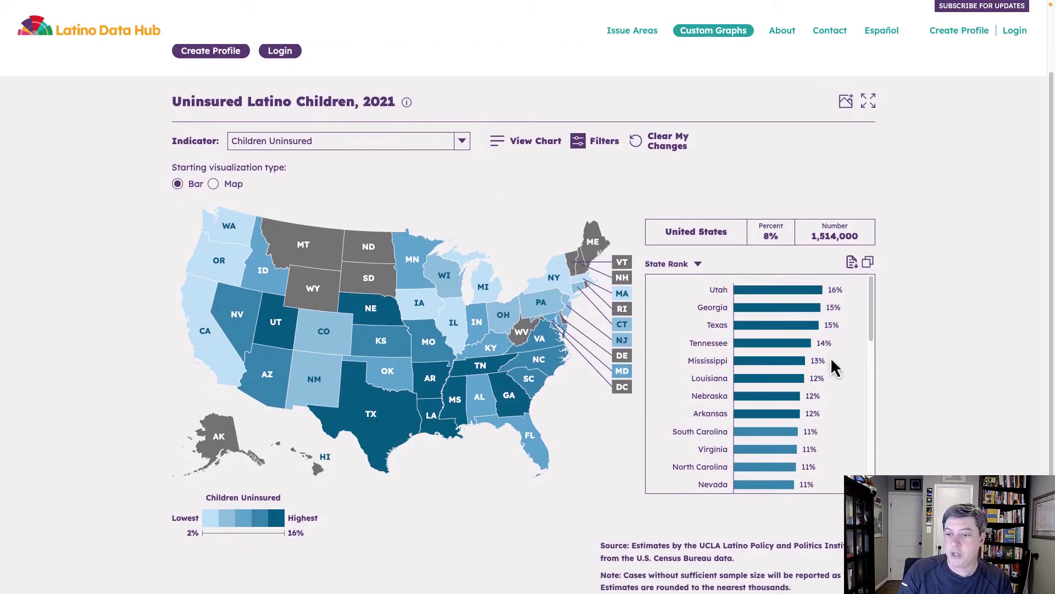
scroll(832, 374, "down", 10)
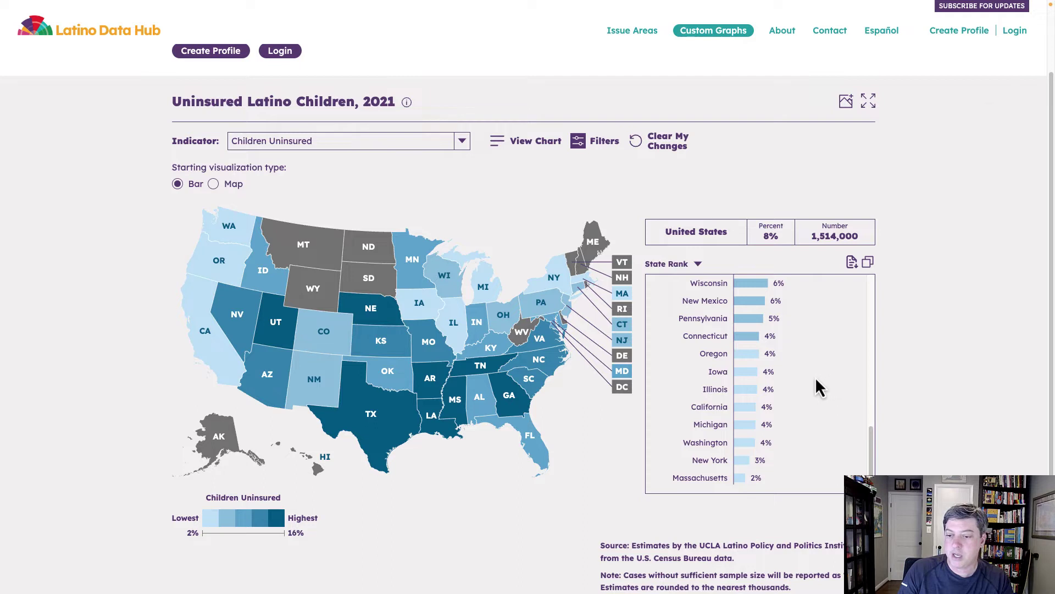
scroll(818, 384, "up", 10)
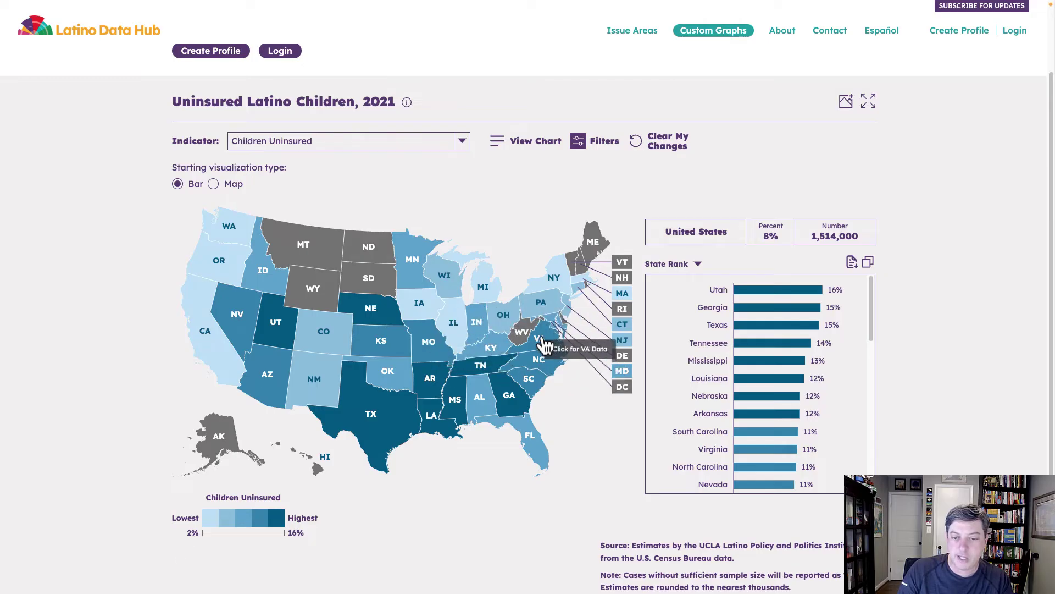
Select Virginia on the map, display its chart of uninsured children by racial and ethnic group, and highlight the chart title.
left_click(545, 345)
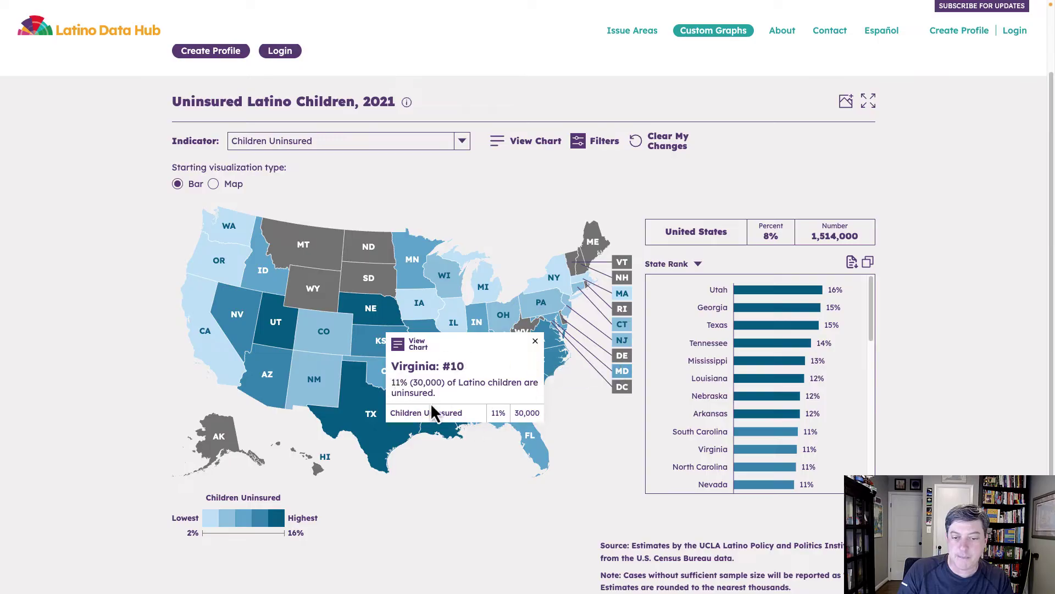
left_click(571, 392)
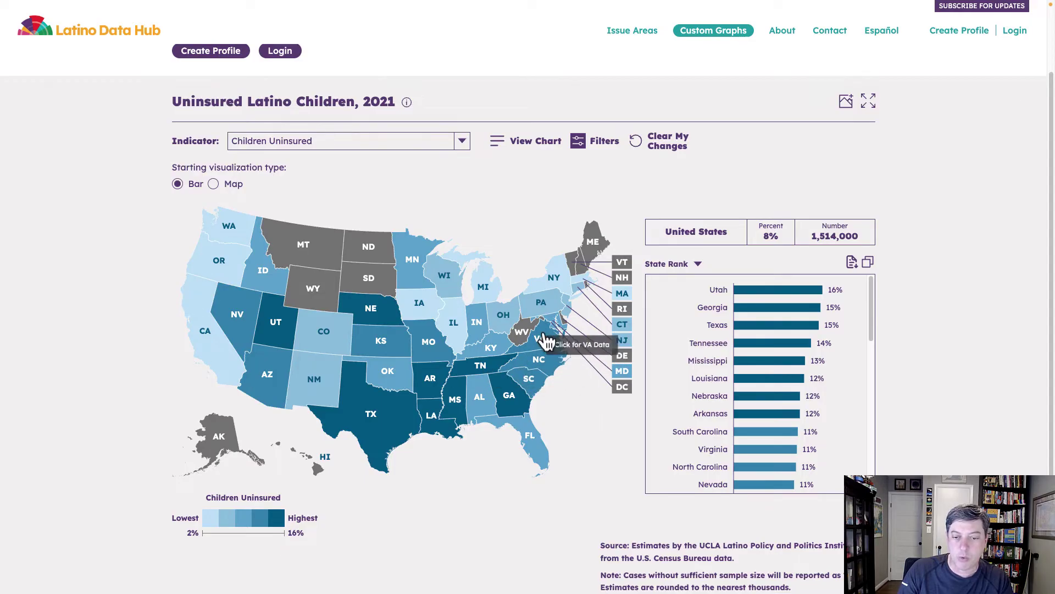
left_click(543, 343)
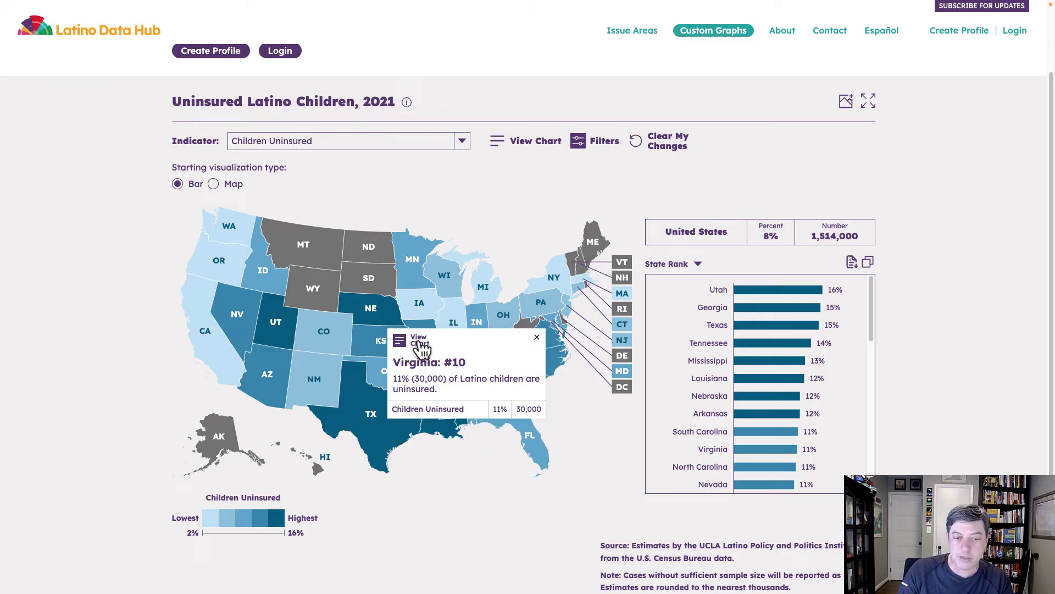
left_click(416, 345)
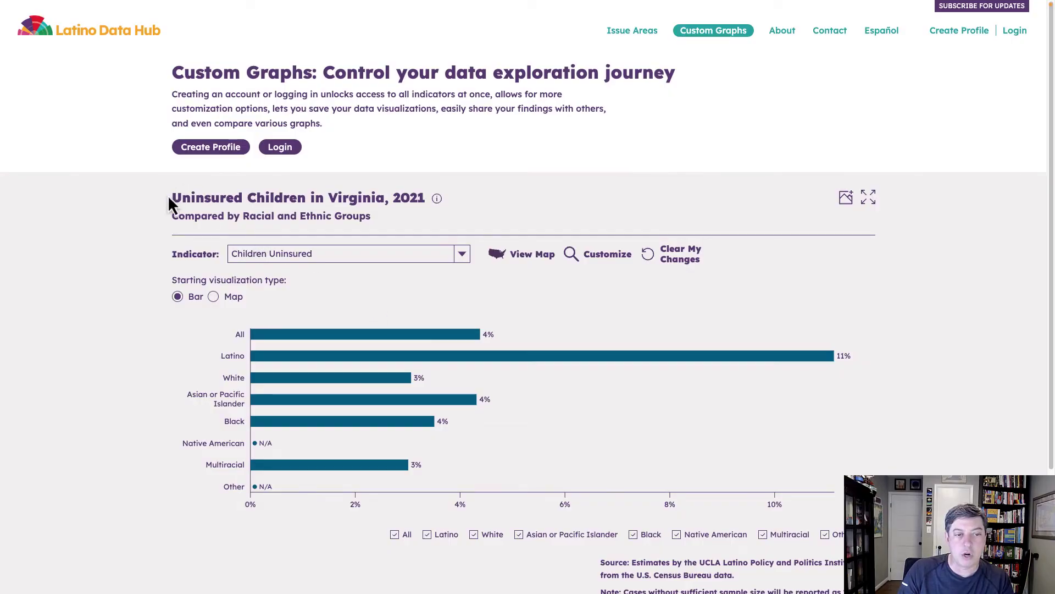
left_click_drag(169, 199, 422, 199)
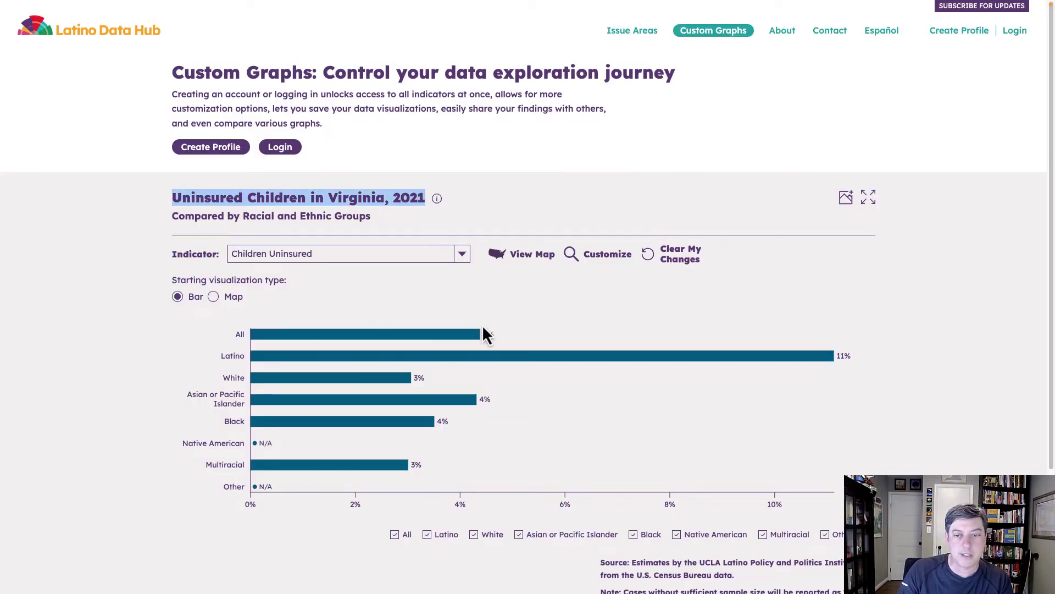
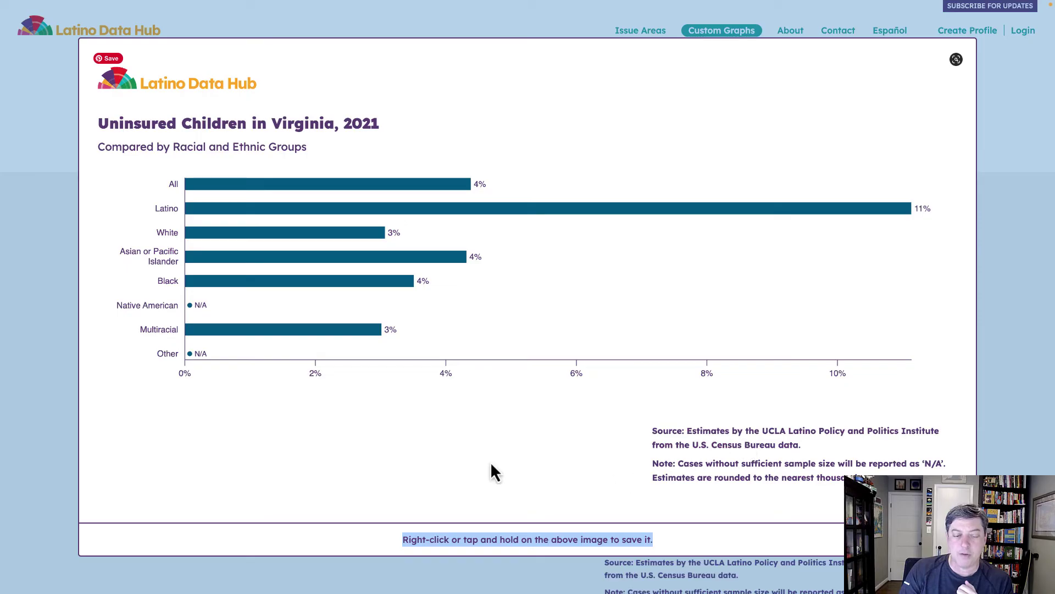
Close the image preview of the Virginia chart and add a second graph below it.
left_click(34, 374)
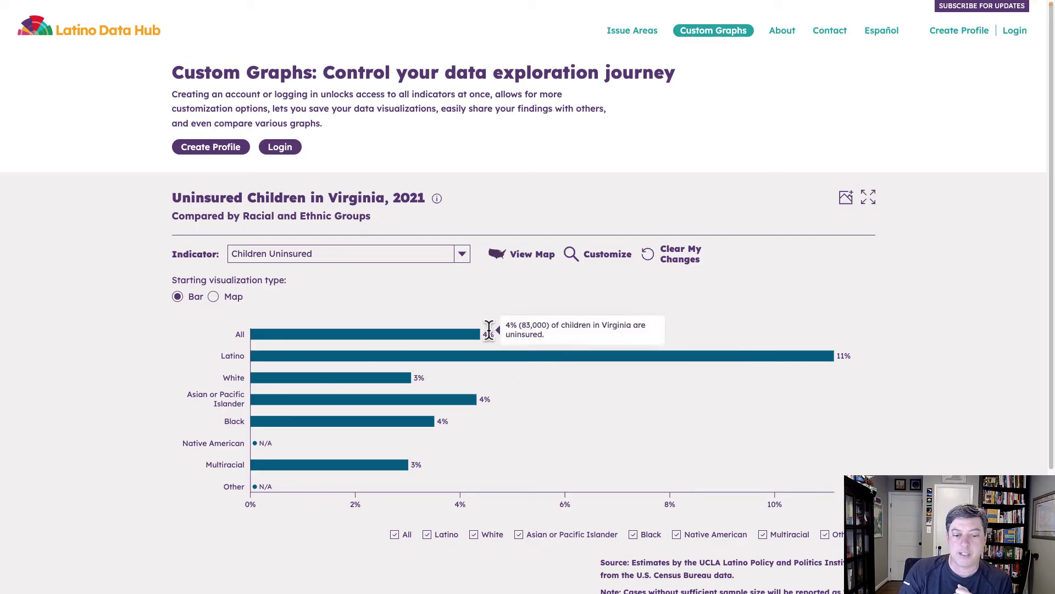
scroll(556, 363, "down", 3)
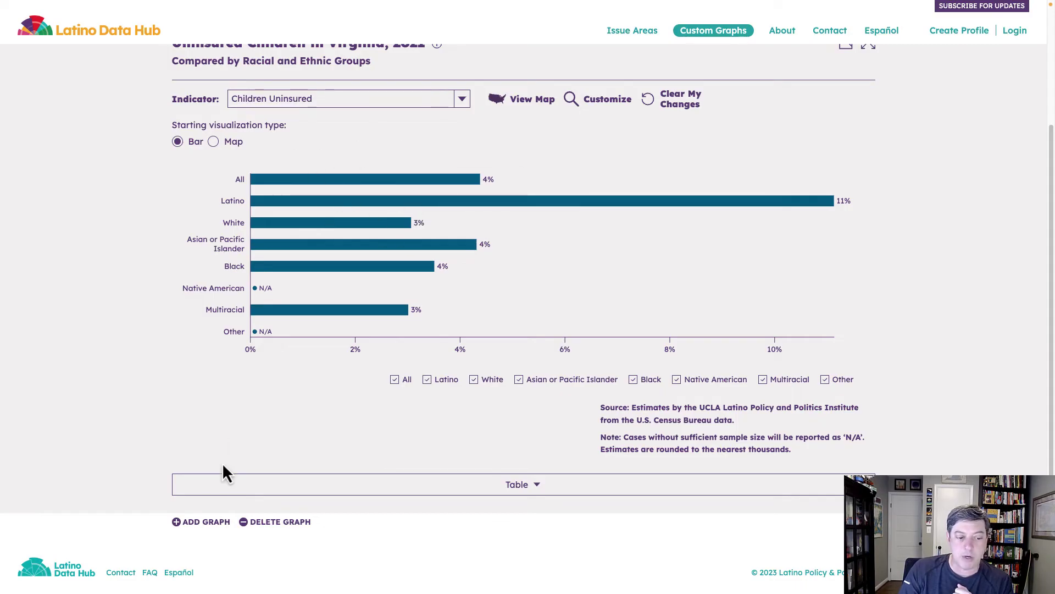
left_click(202, 522)
scroll(351, 515, "down", 3)
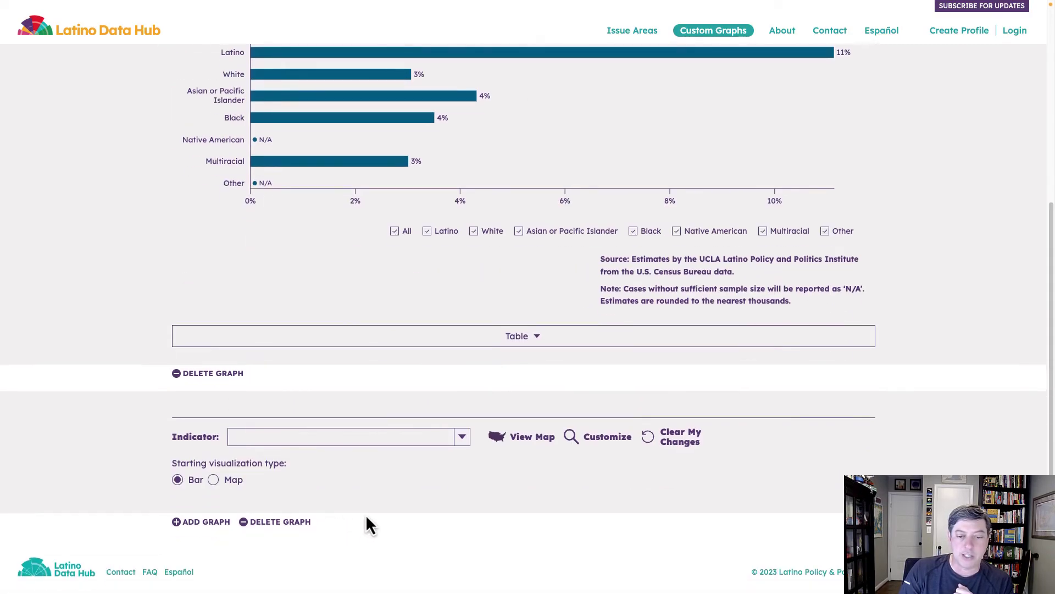
Set the new graph's indicator to Household Income from the Income and Poverty group.
left_click(464, 438)
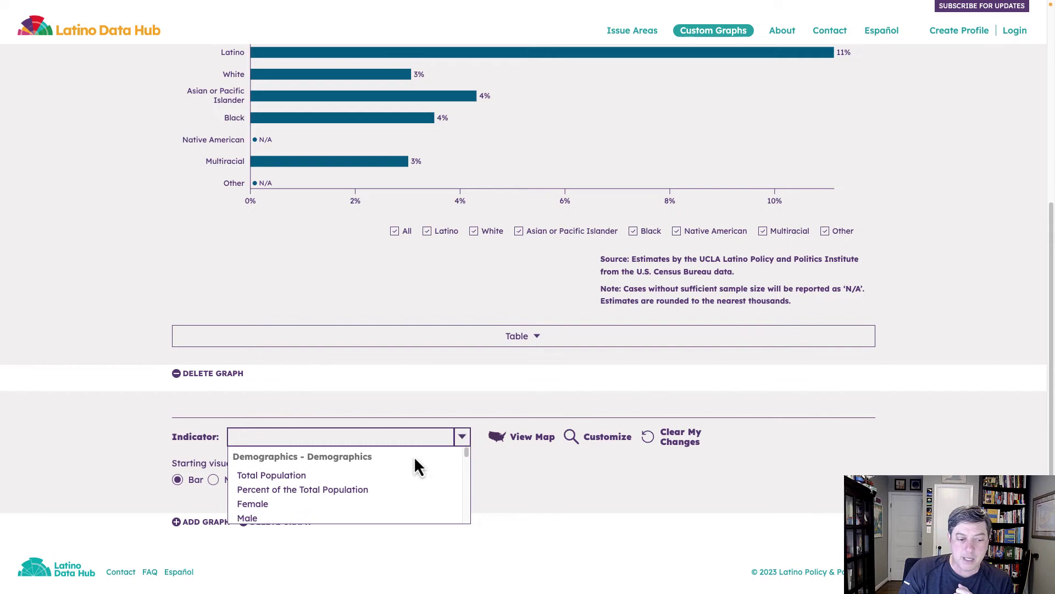
scroll(399, 475, "down", 5)
scroll(399, 475, "down", 15)
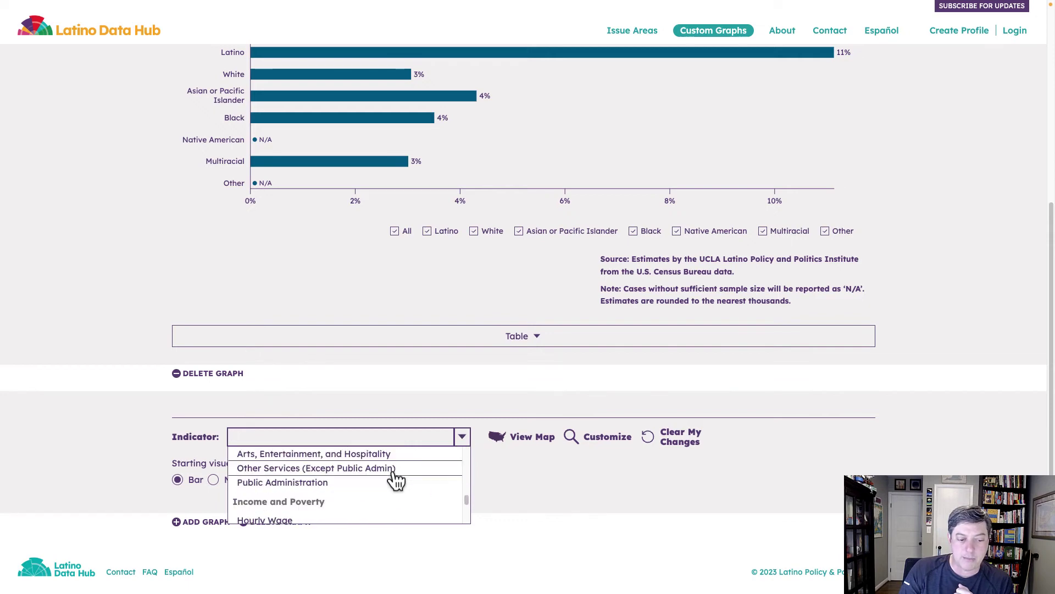
scroll(341, 501, "down", 1)
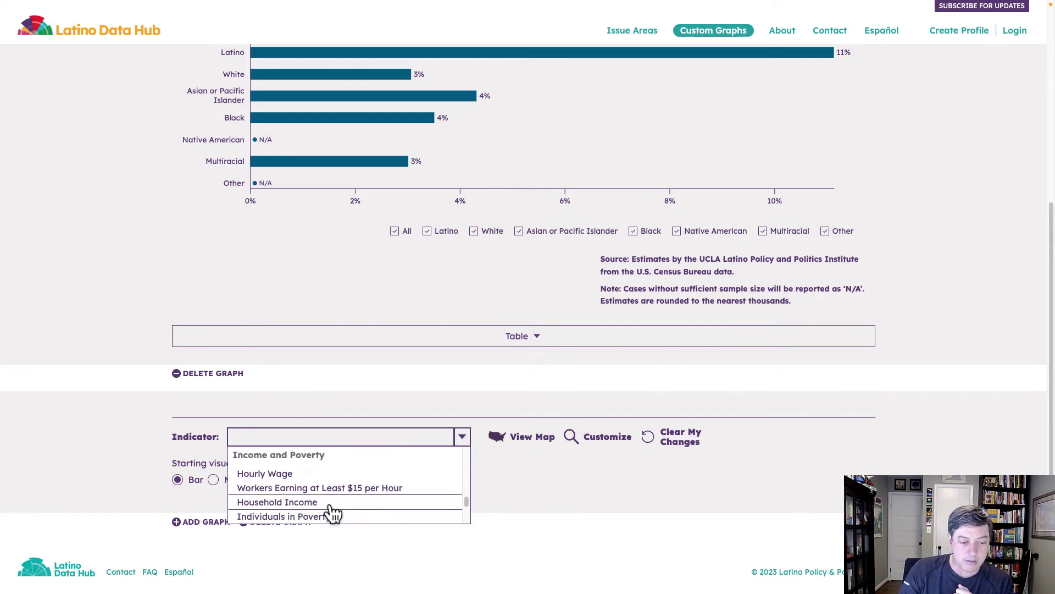
left_click(317, 504)
scroll(718, 420, "down", 5)
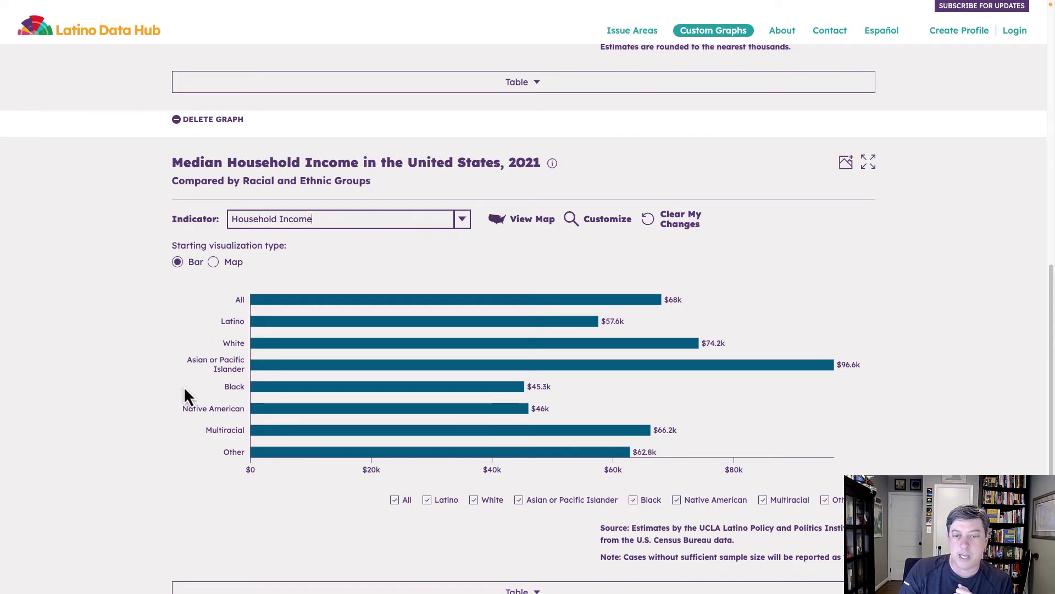
Switch the Household Income graph to the map view and review the state ranking from highest to lowest.
left_click(428, 501)
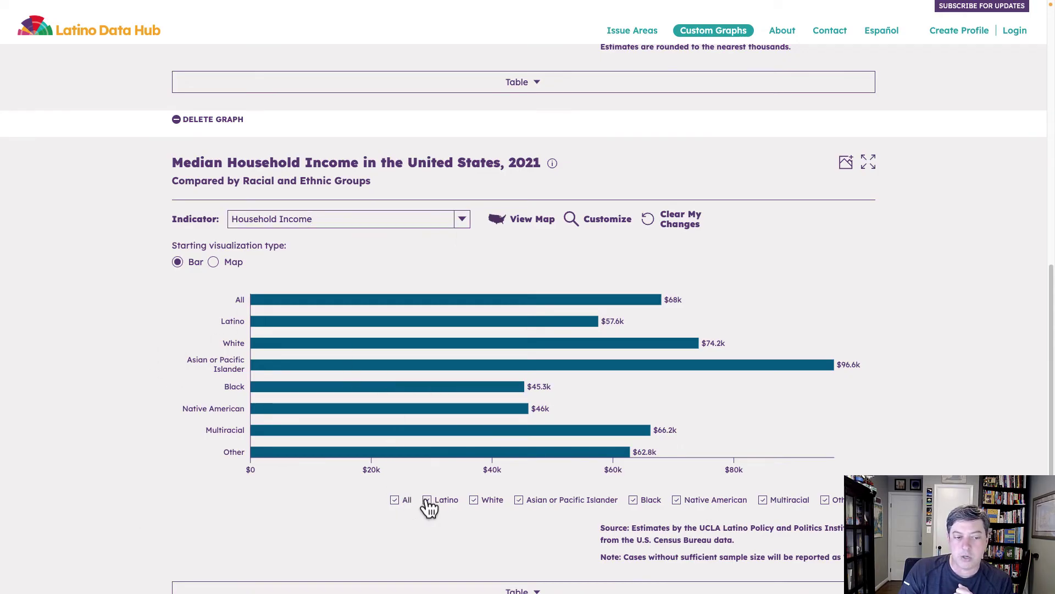
left_click(429, 477)
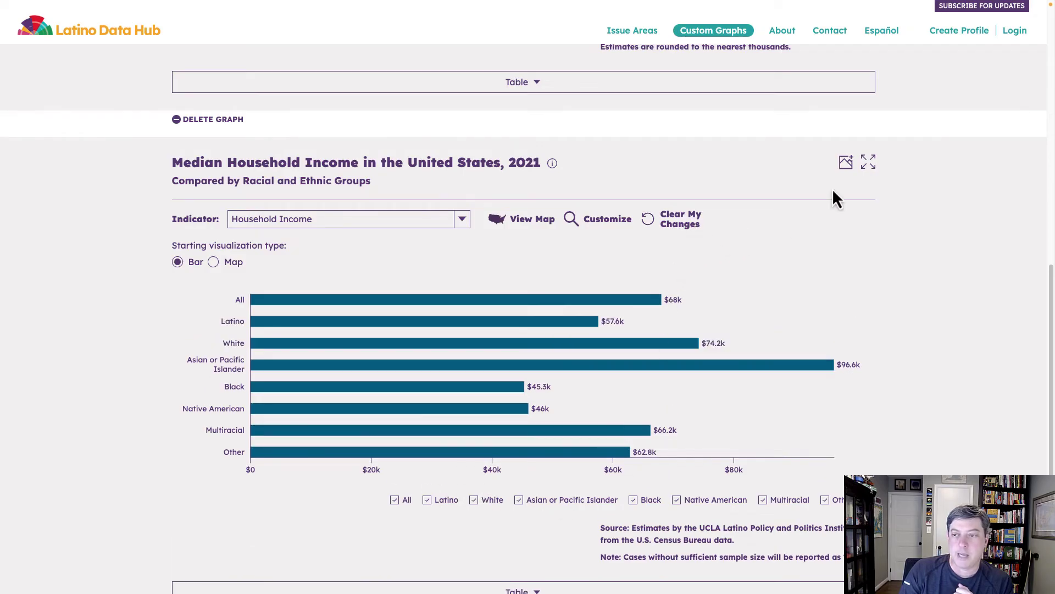
left_click(529, 219)
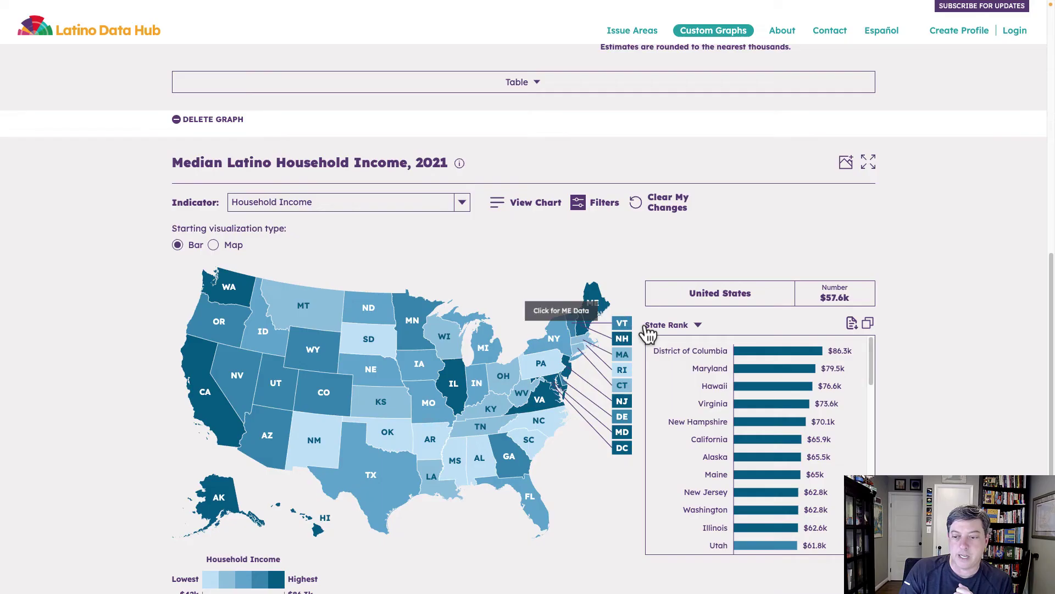
scroll(800, 439, "down", 8)
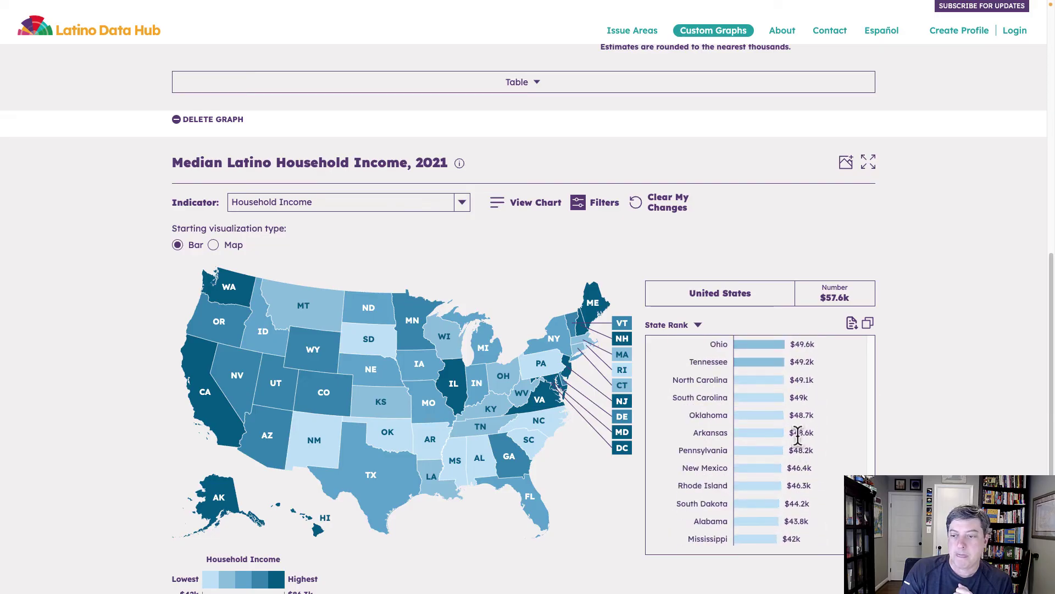
scroll(799, 435, "up", 6)
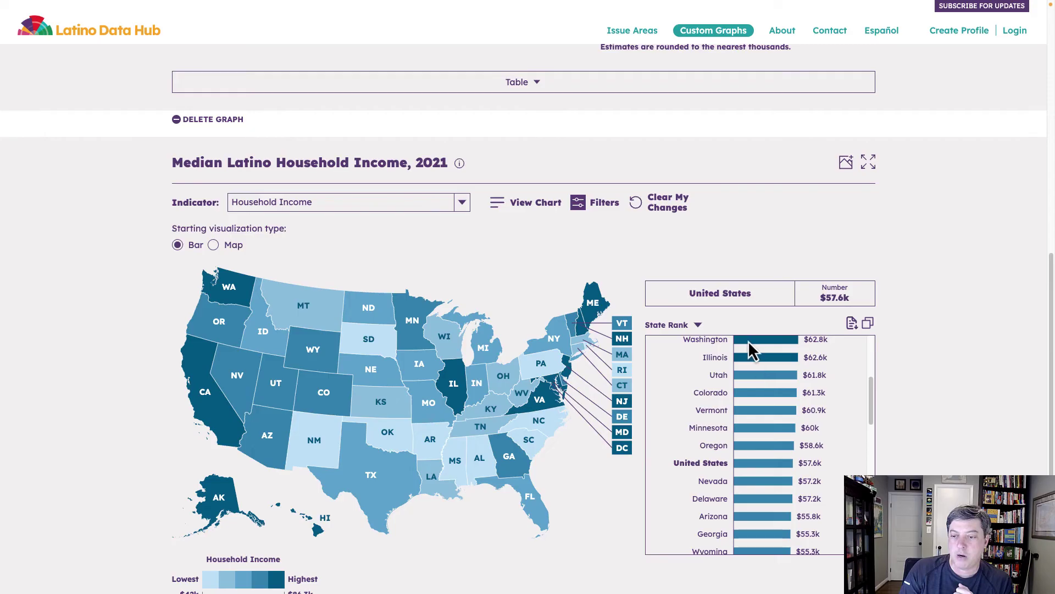
Examine the United States household income figure alongside the highest-ranked states.
left_click_drag(689, 300, 836, 299)
left_click(782, 327)
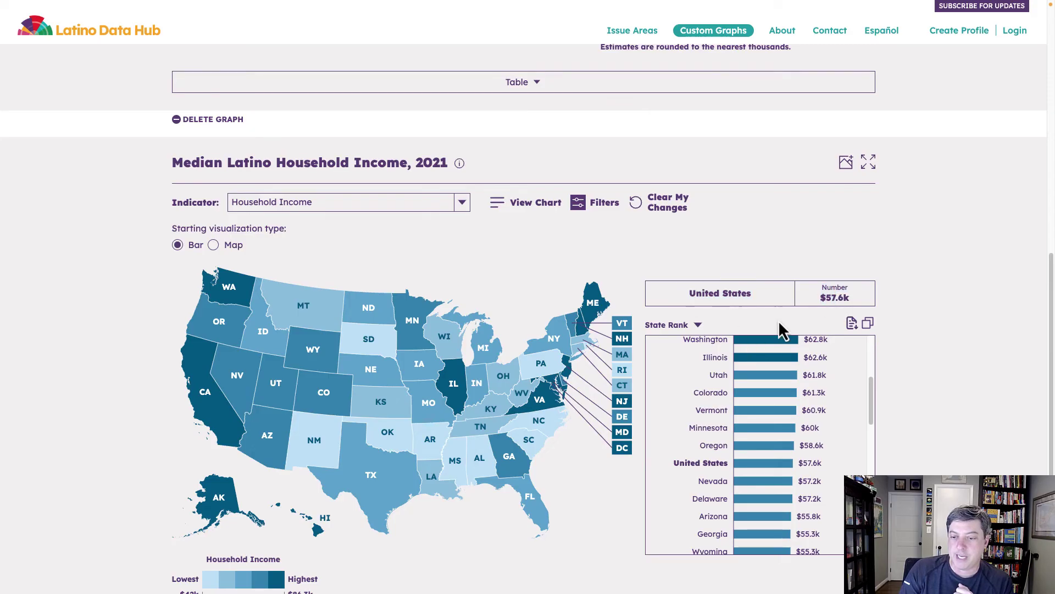
scroll(758, 393, "up", 10)
scroll(763, 416, "down", 9)
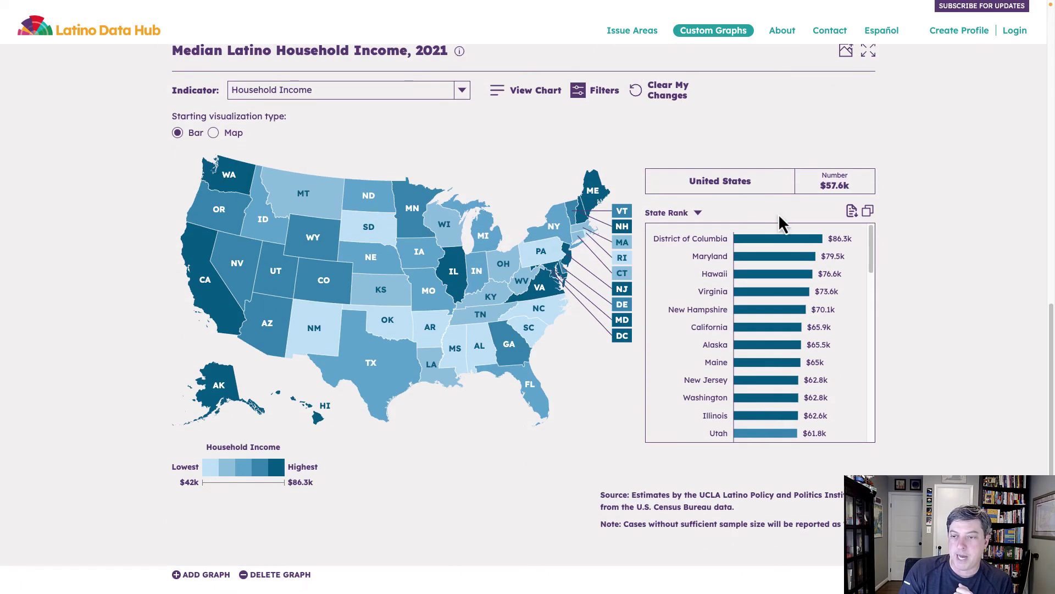
left_click_drag(725, 181, 837, 177)
left_click(838, 177)
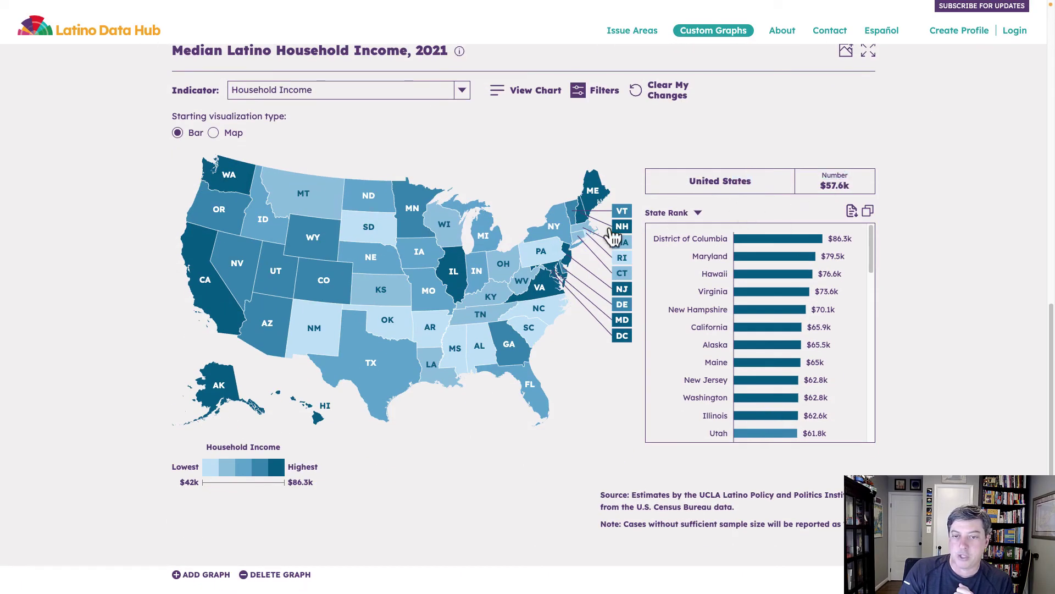
Check the household income detail for Maine on the map and dismiss it.
left_click(600, 190)
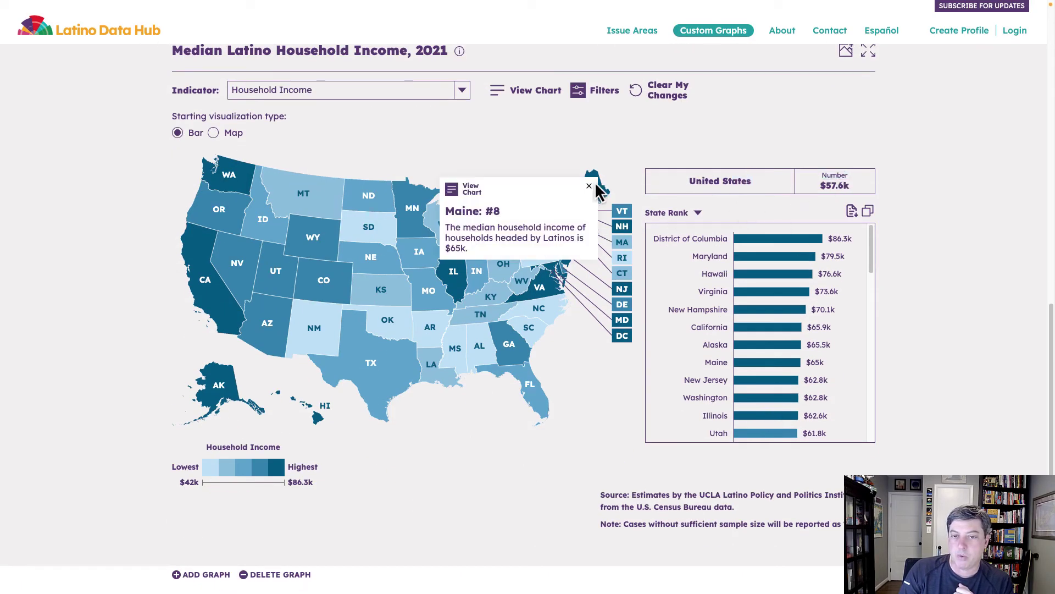
left_click(539, 263)
left_click(526, 381)
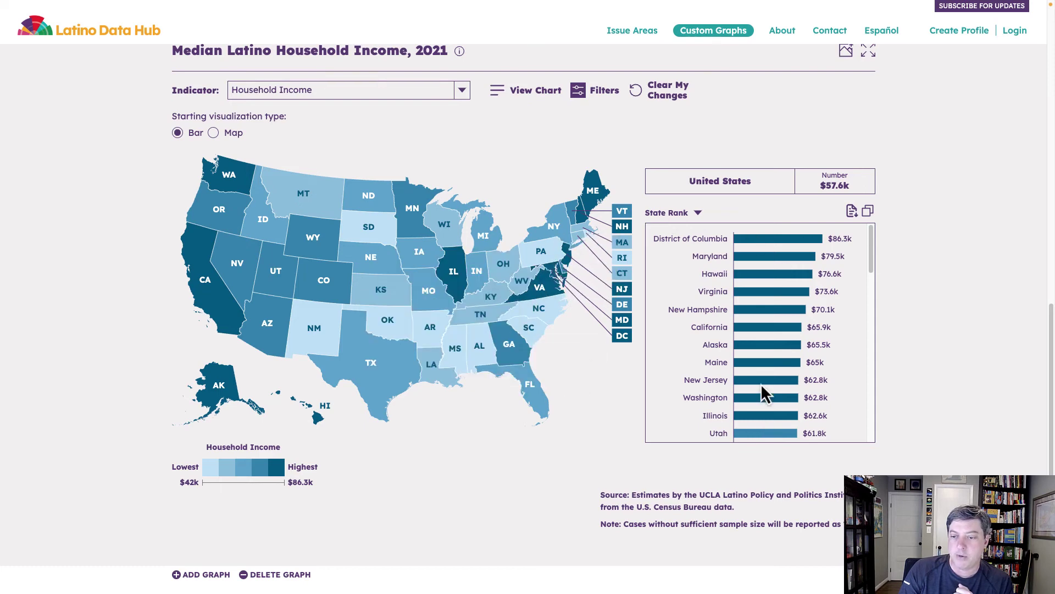
scroll(714, 278, "up", 1)
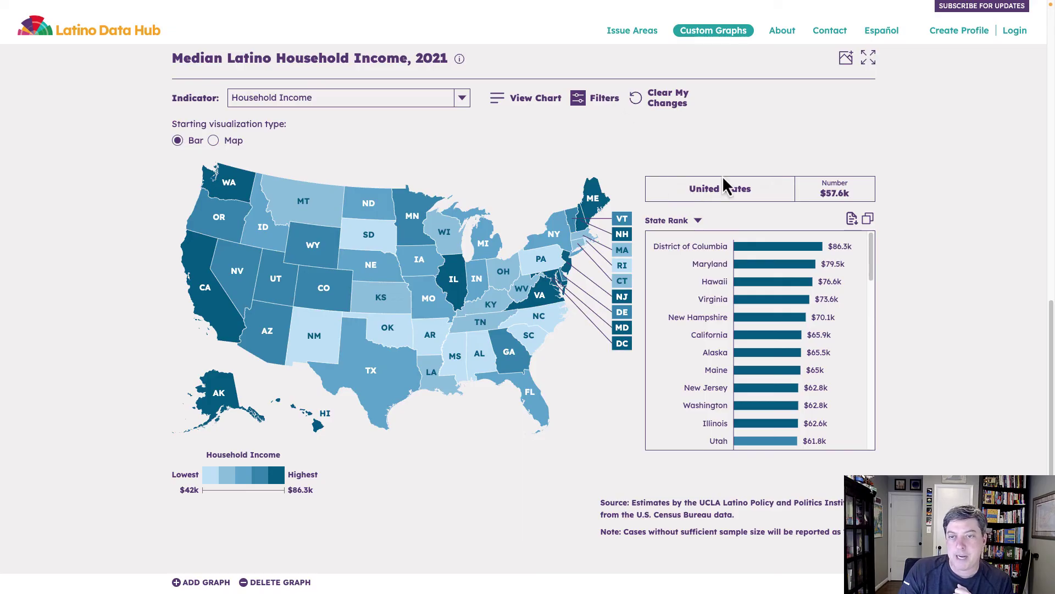
In the household income map's filters, exclude Medicare and Uninsured coverage, Renters, and Unemployed (16+).
left_click(605, 99)
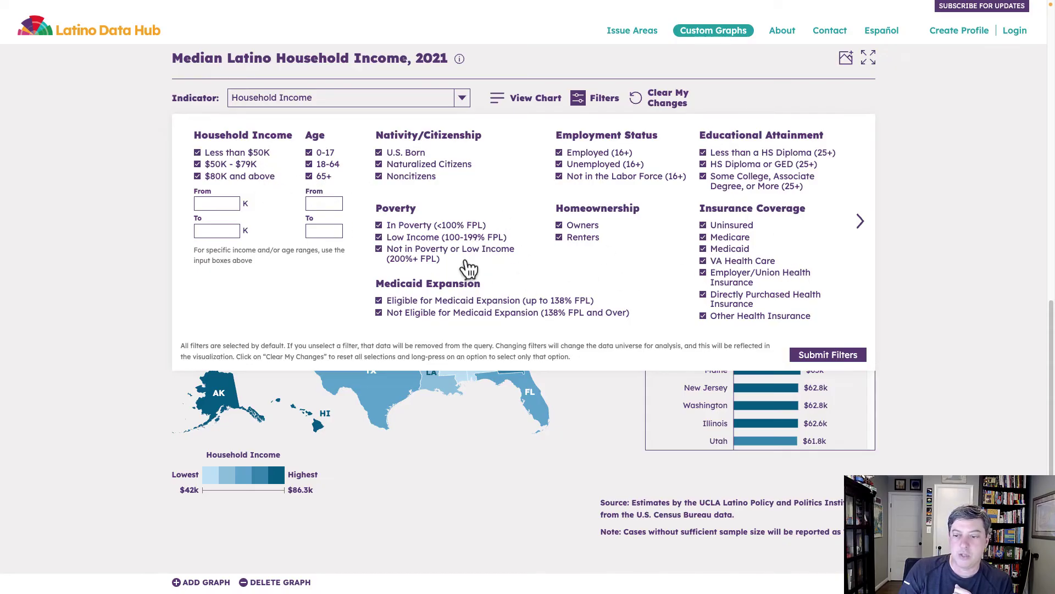
left_click(709, 237)
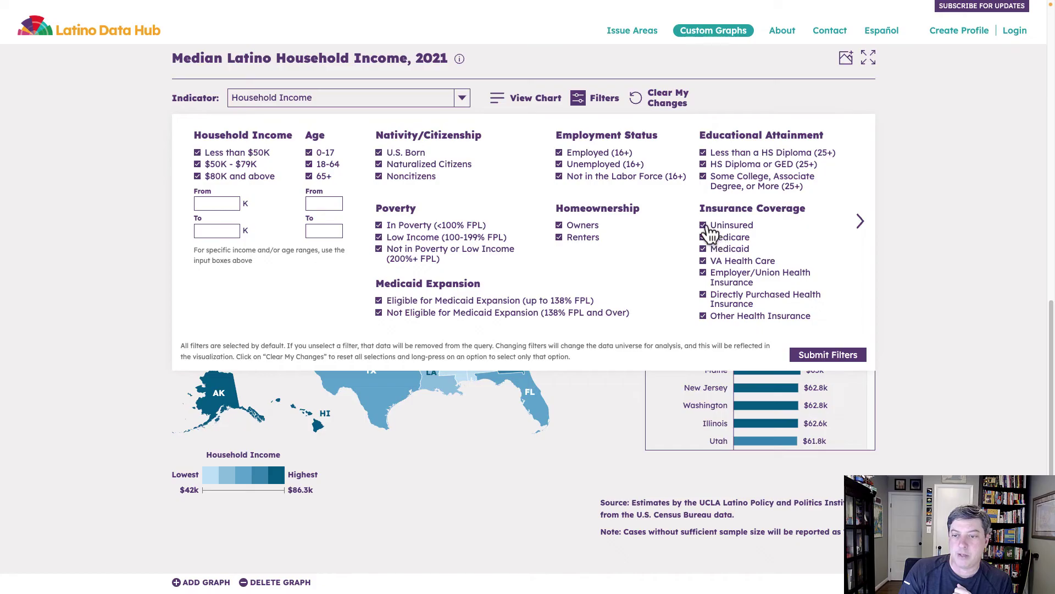
left_click(709, 226)
left_click(560, 238)
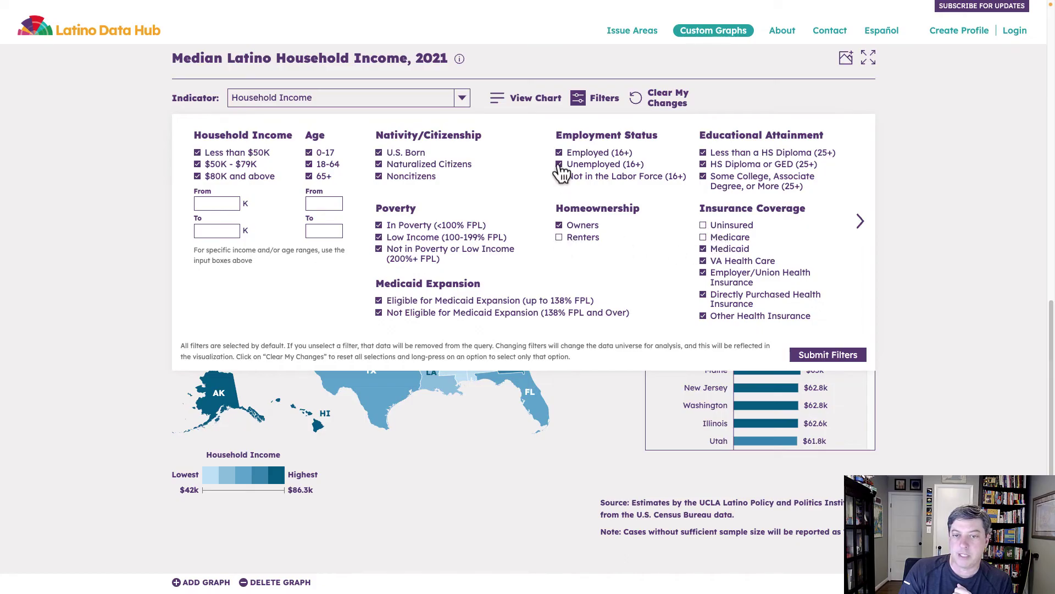
left_click(560, 166)
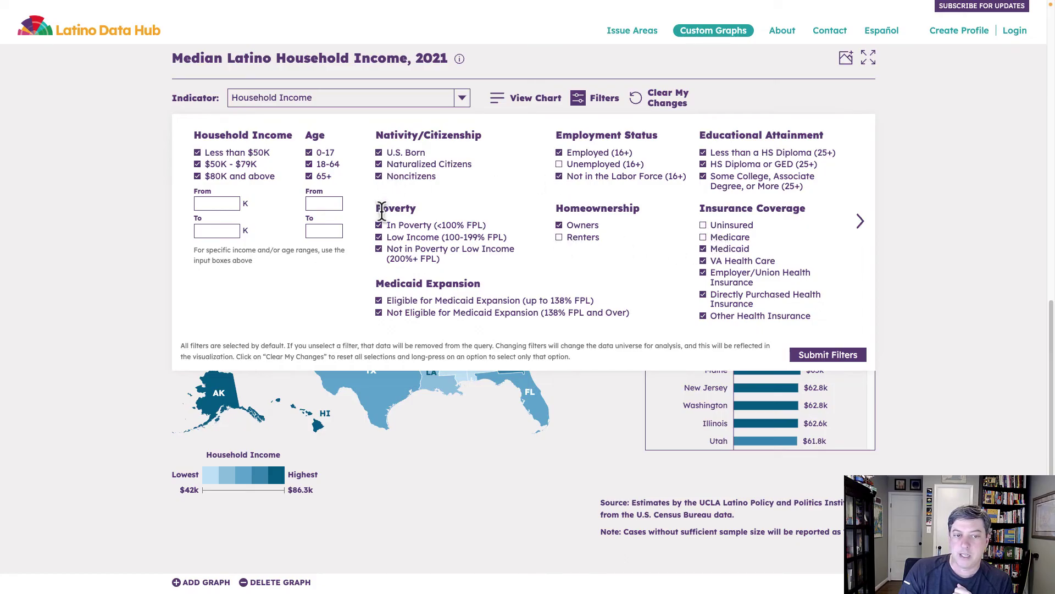
Also exclude Noncitizens, ages 18-64, and those Eligible for Medicaid Expansion (up to 138% FPL), and apply the filters to the map.
left_click(379, 176)
left_click(309, 165)
left_click(379, 301)
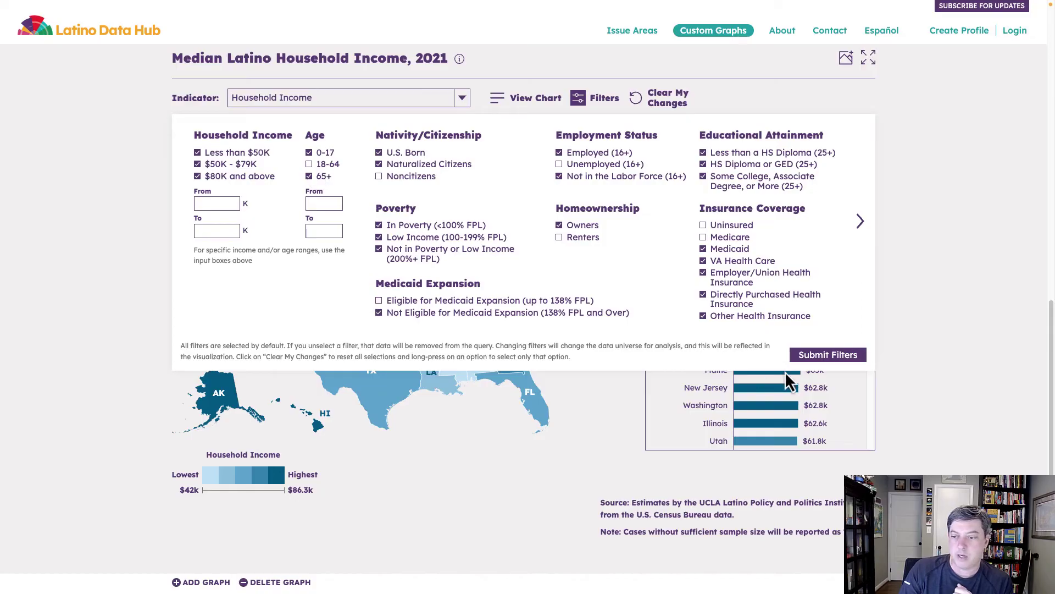
left_click(815, 358)
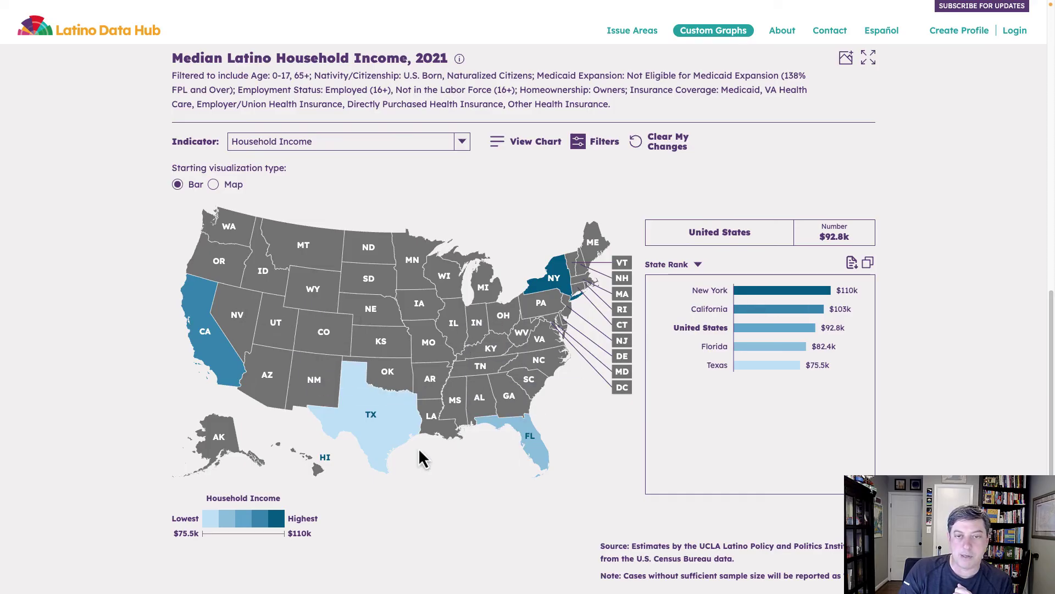
Highlight the note about cases without sufficient sample size beneath the filtered household income map.
scroll(476, 295, "down", 1)
scroll(476, 295, "down", 1)
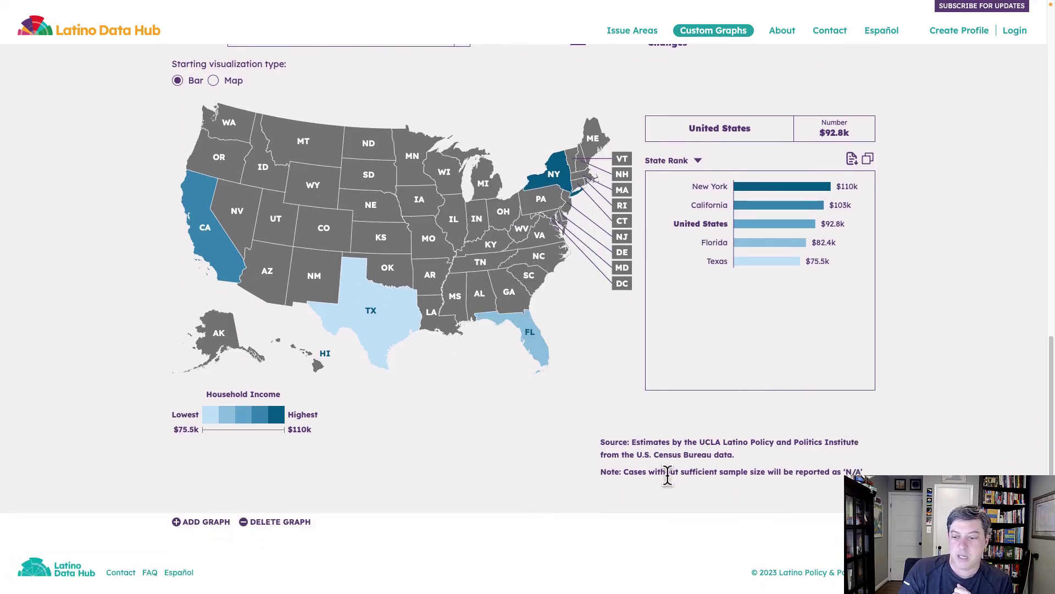
left_click_drag(600, 472, 863, 471)
Preview the savable image of the Uninsured Children in Virginia chart and close it.
scroll(584, 441, "up", 15)
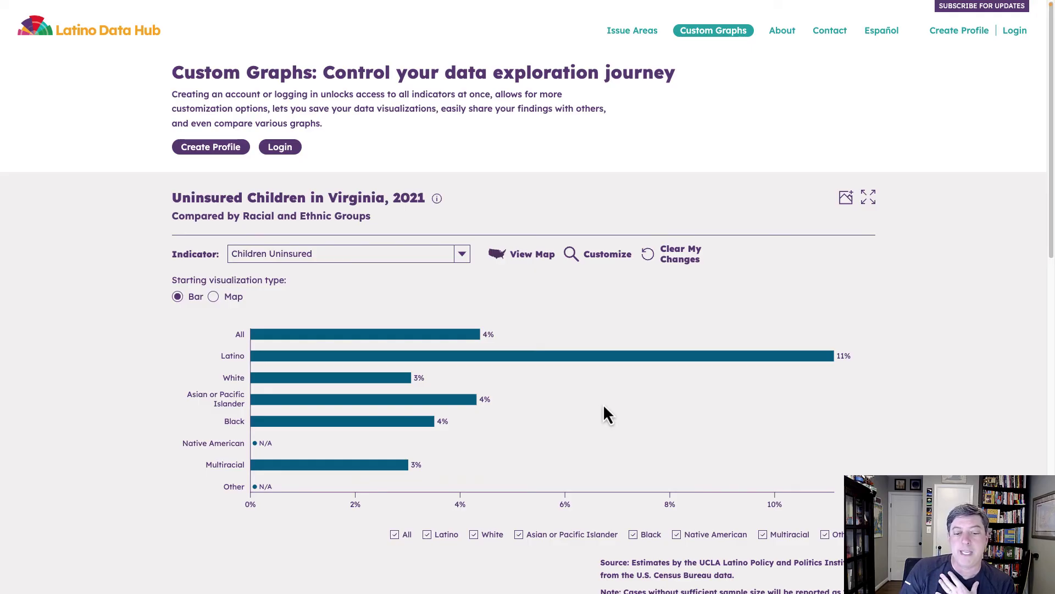
left_click(846, 198)
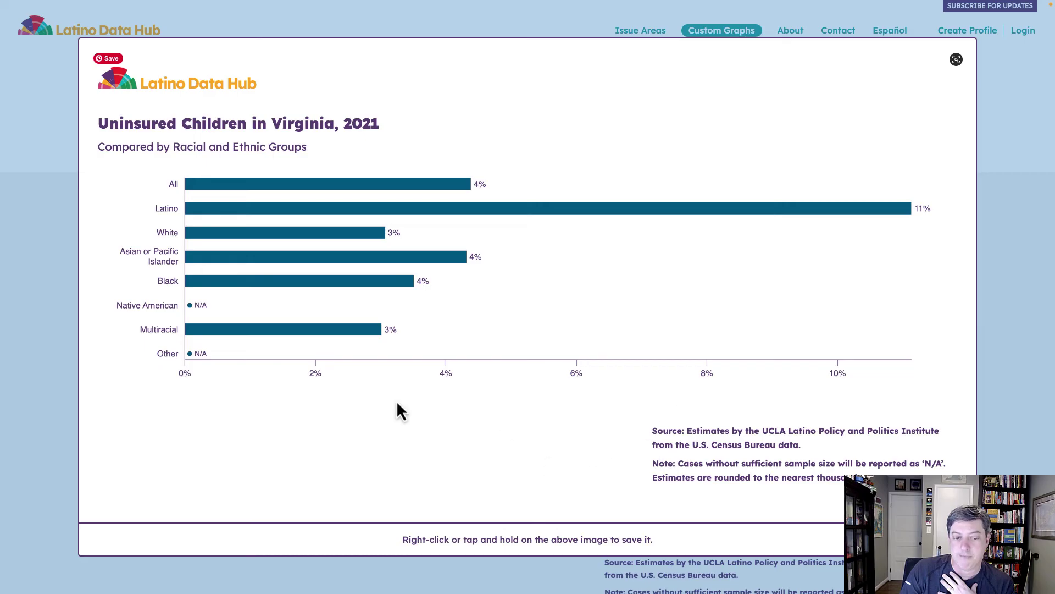
left_click(1022, 271)
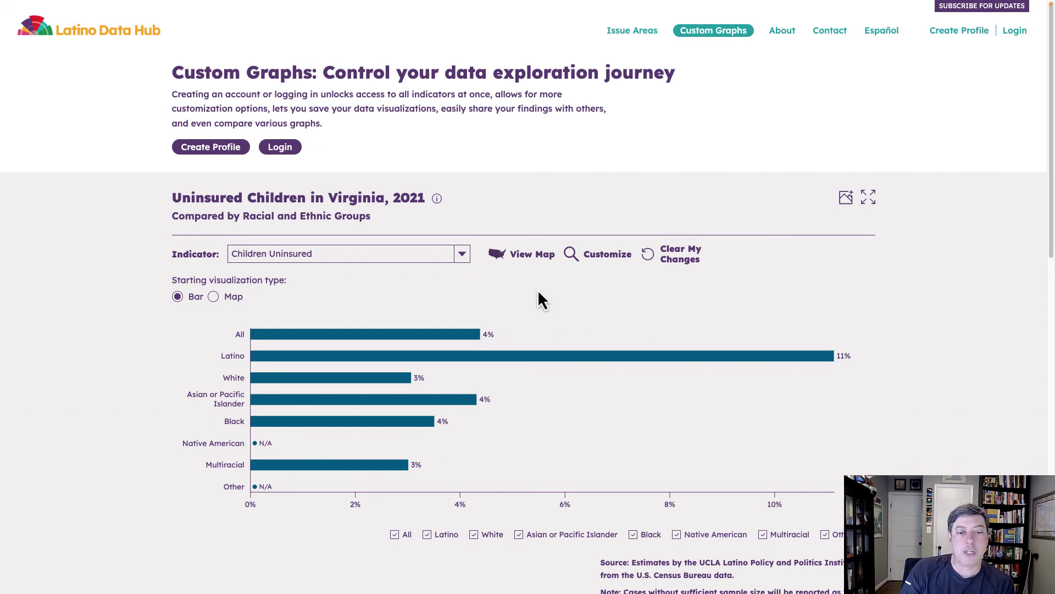
Browse the available indicators for the Virginia graph through occupations, income and housing, keeping Children Uninsured selected.
left_click(462, 253)
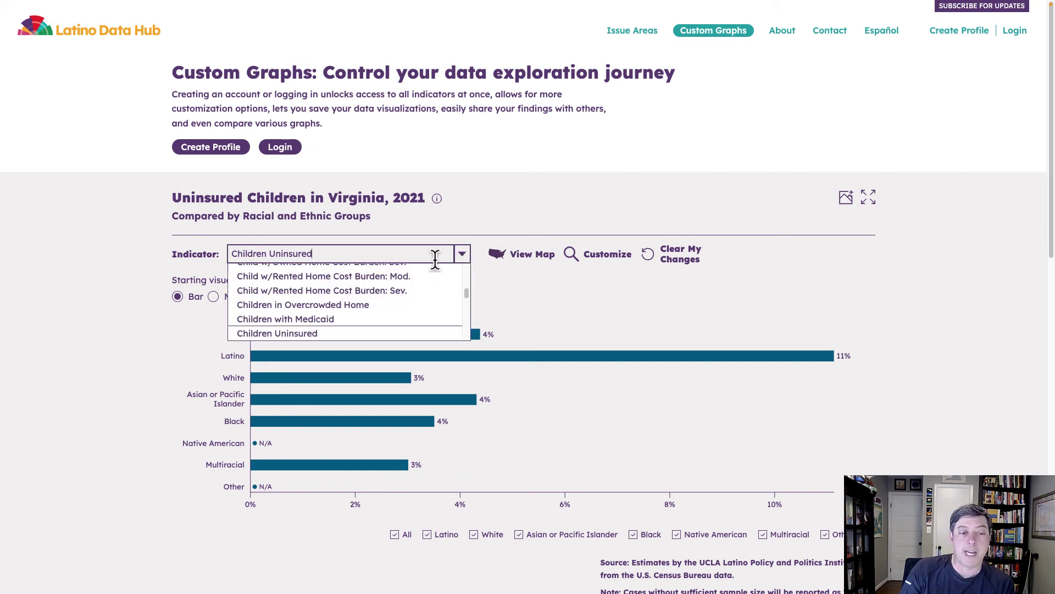
scroll(343, 330, "down", 5)
scroll(341, 330, "down", 5)
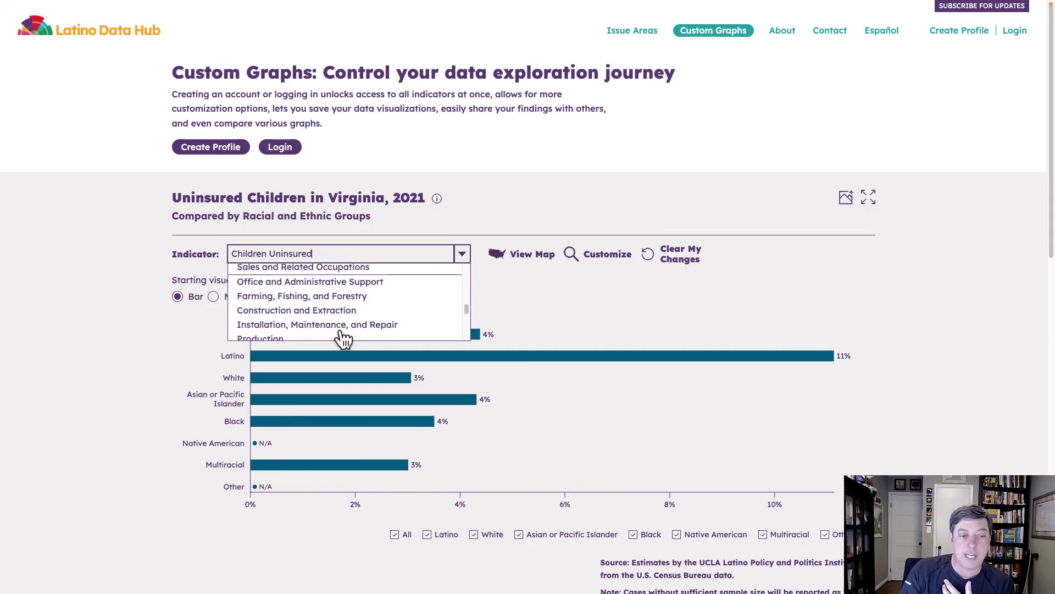
scroll(363, 338, "down", 5)
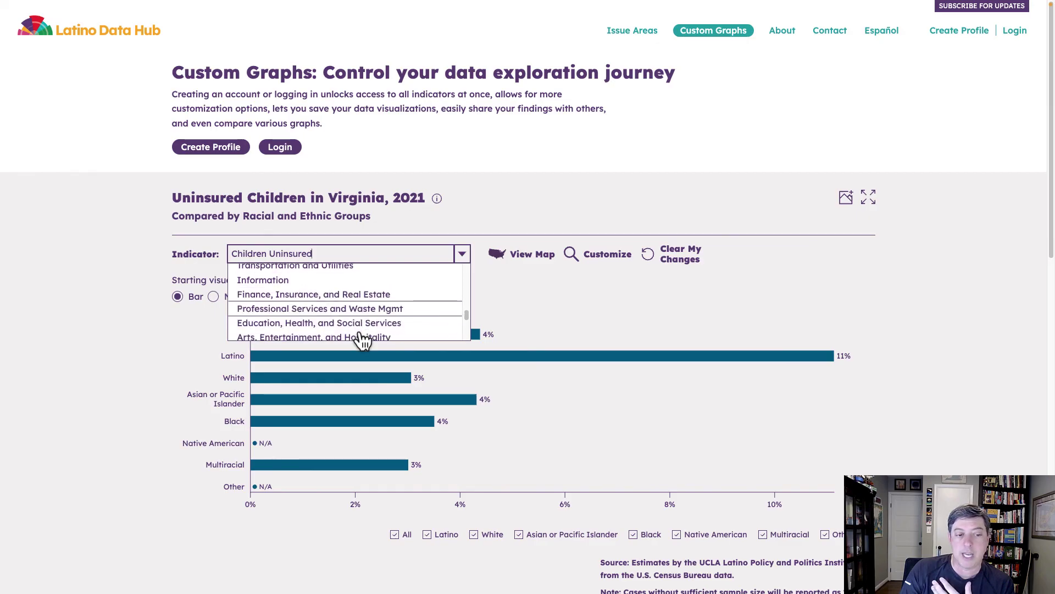
scroll(359, 334, "down", 5)
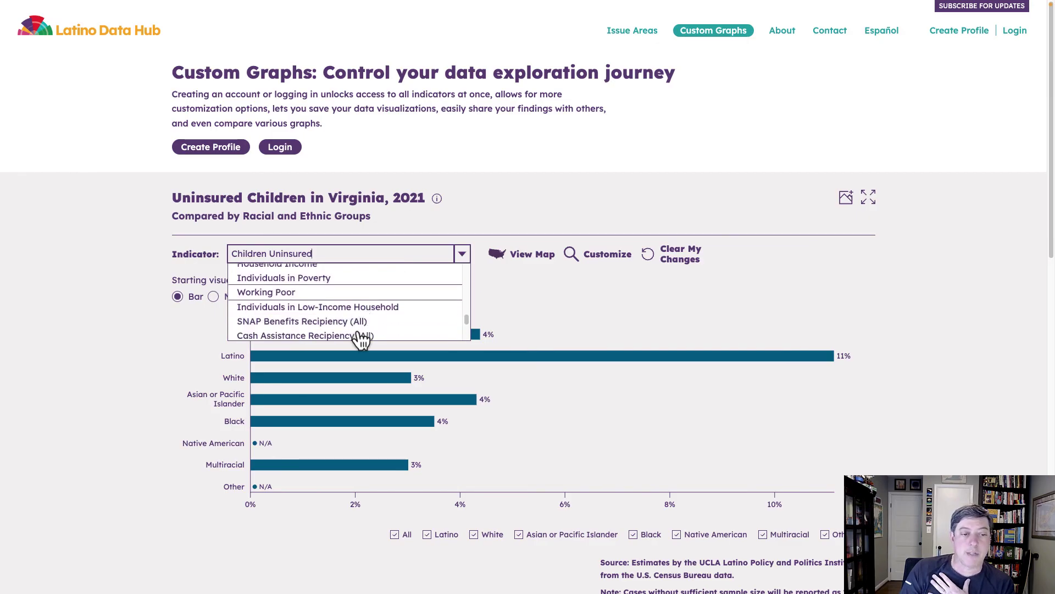
scroll(372, 328, "down", 5)
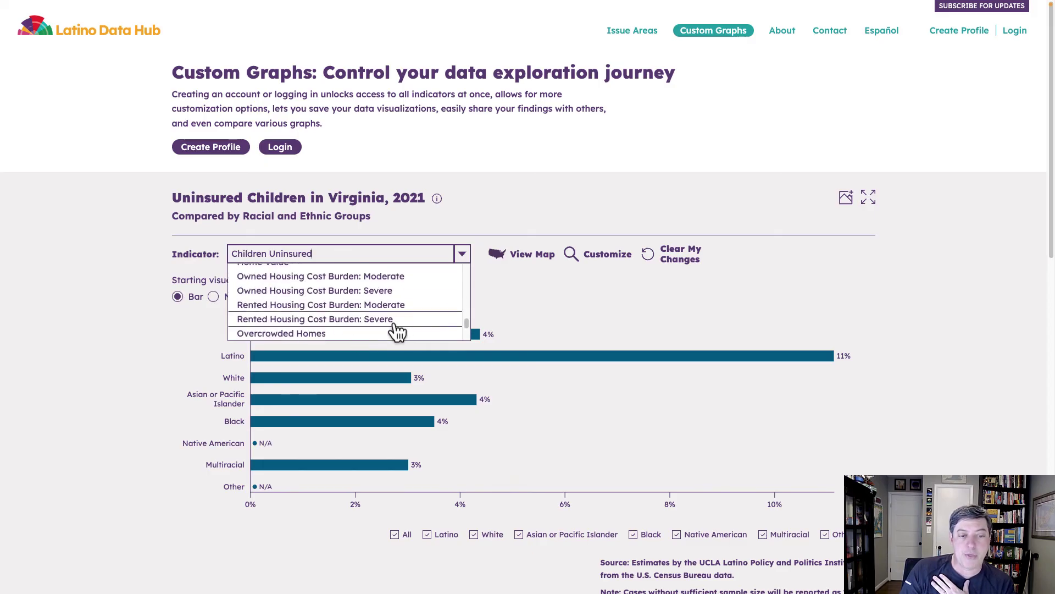
left_click(561, 323)
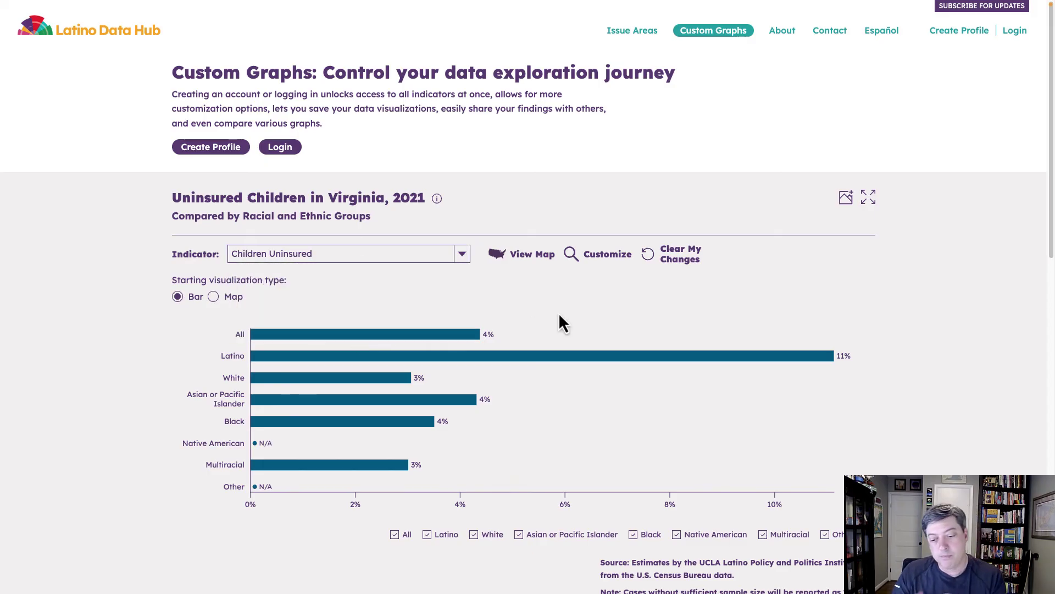